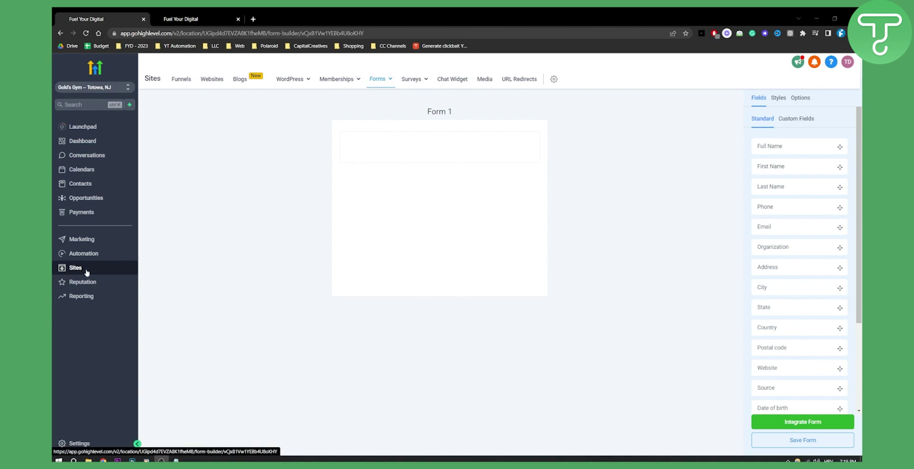
- Open the Forms builder for Form 1 and glance at its settings before returning to the fields list
{"action": "mouse_move", "coordinate": [380, 81]}
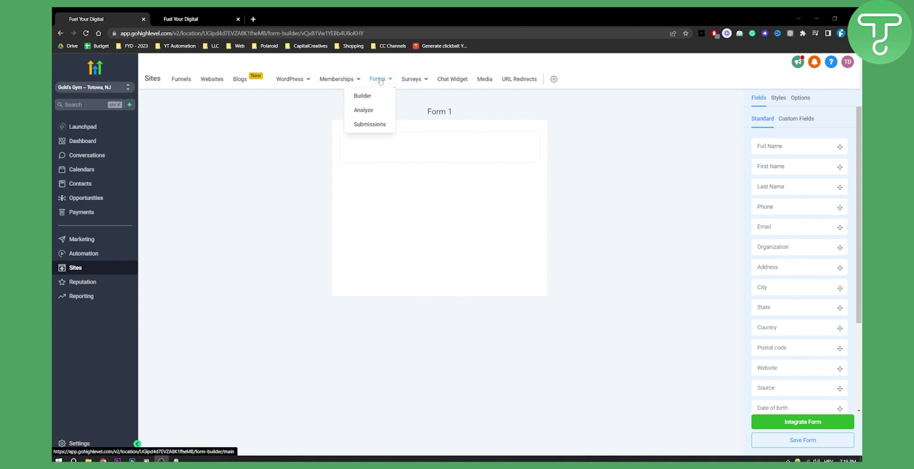
{"action": "left_click", "coordinate": [362, 96]}
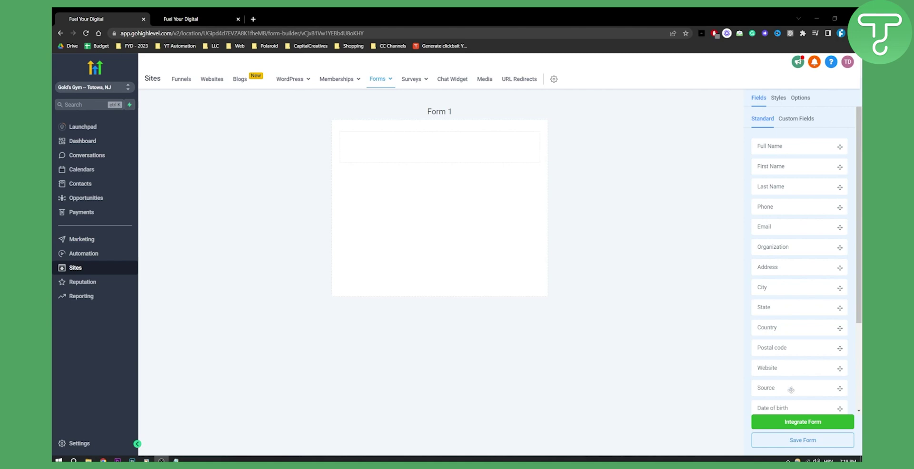
{"action": "scroll", "coordinate": [791, 368], "scroll_direction": "down", "scroll_amount": 3}
{"action": "scroll", "coordinate": [787, 351], "scroll_direction": "up", "scroll_amount": 3}
{"action": "left_click", "coordinate": [800, 99]}
{"action": "left_click", "coordinate": [755, 101]}
- Add Full Name, Email and Phone fields to the empty form, in that order
{"action": "left_click_drag", "start_coordinate": [780, 150], "coordinate": [465, 156]}
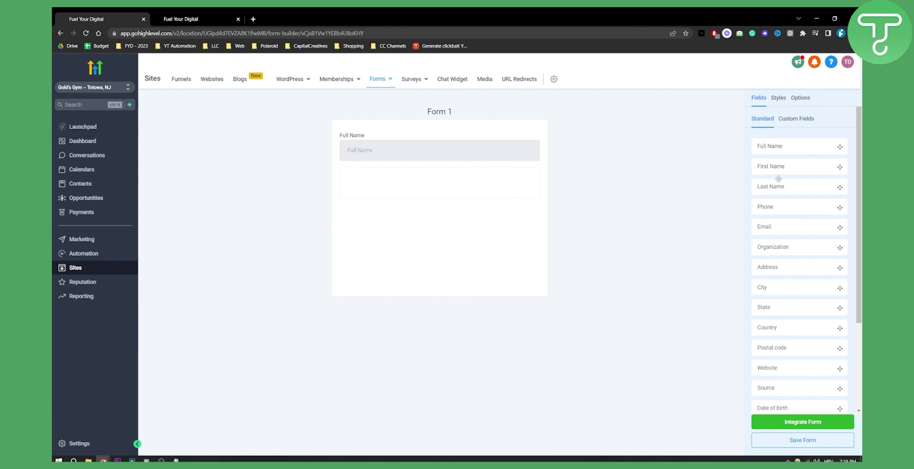
{"action": "left_click_drag", "start_coordinate": [774, 228], "coordinate": [406, 186]}
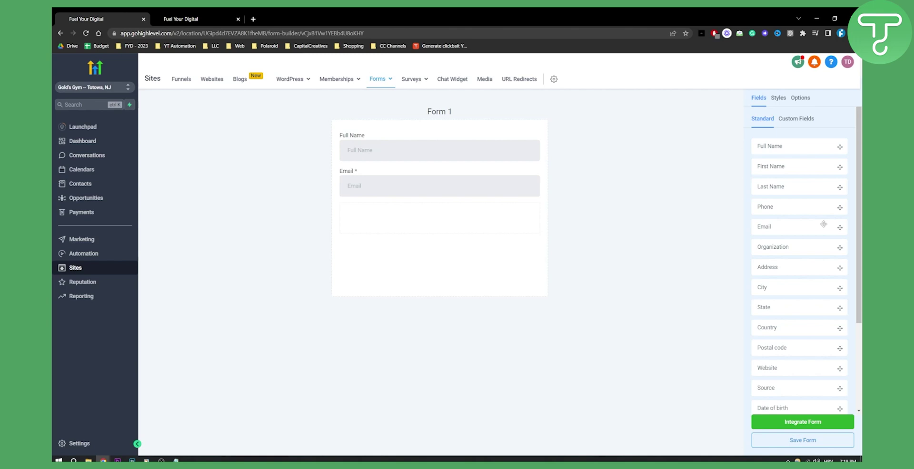
{"action": "left_click_drag", "start_coordinate": [771, 209], "coordinate": [402, 218]}
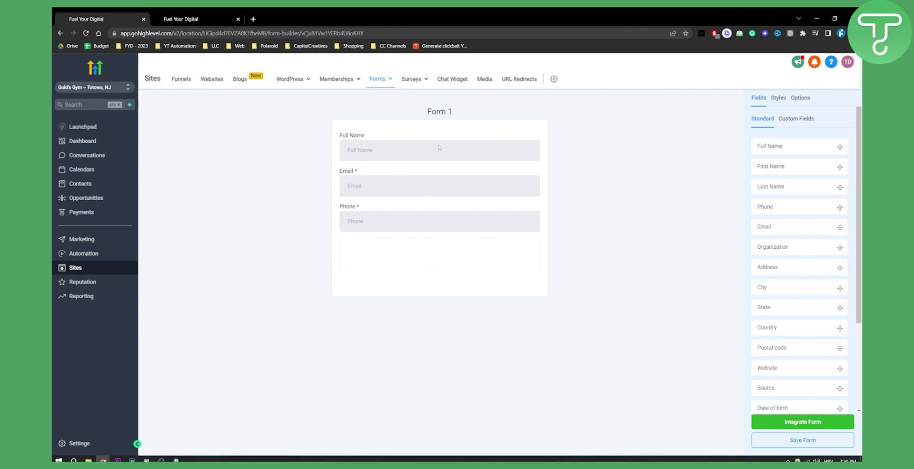
{"action": "scroll", "coordinate": [777, 240], "scroll_direction": "down", "scroll_amount": 3}
{"action": "scroll", "coordinate": [773, 235], "scroll_direction": "up", "scroll_amount": 3}
- Change the form name from Form 1 to 'Gym Lead Form'
{"action": "left_click", "coordinate": [801, 99]}
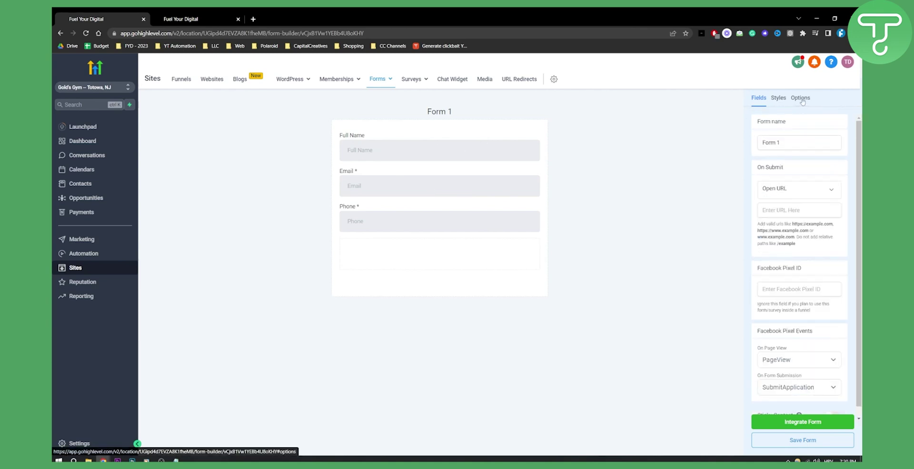
{"action": "triple_click", "coordinate": [783, 141]}
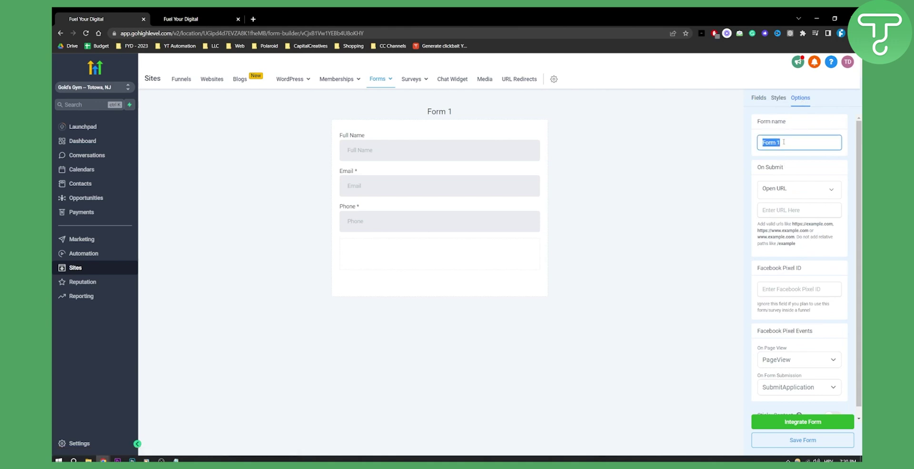
{"action": "type", "text": "Gym Lead Form"}
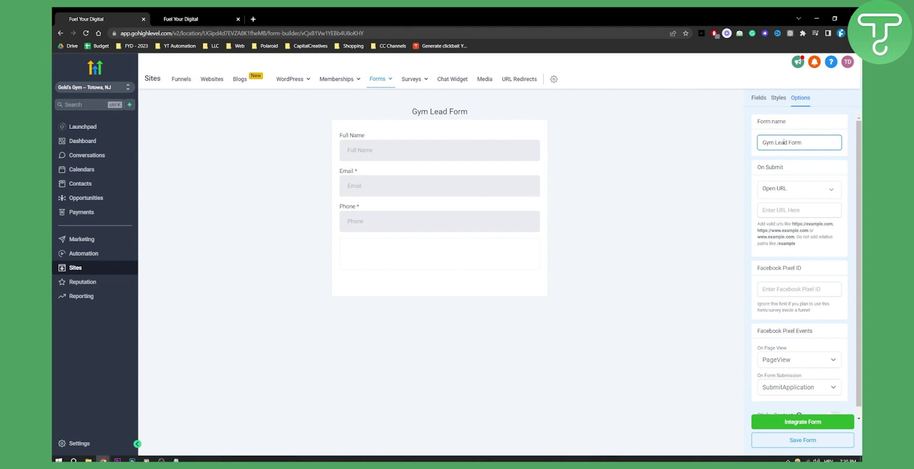
{"action": "scroll", "coordinate": [790, 162], "scroll_direction": "down", "scroll_amount": 1}
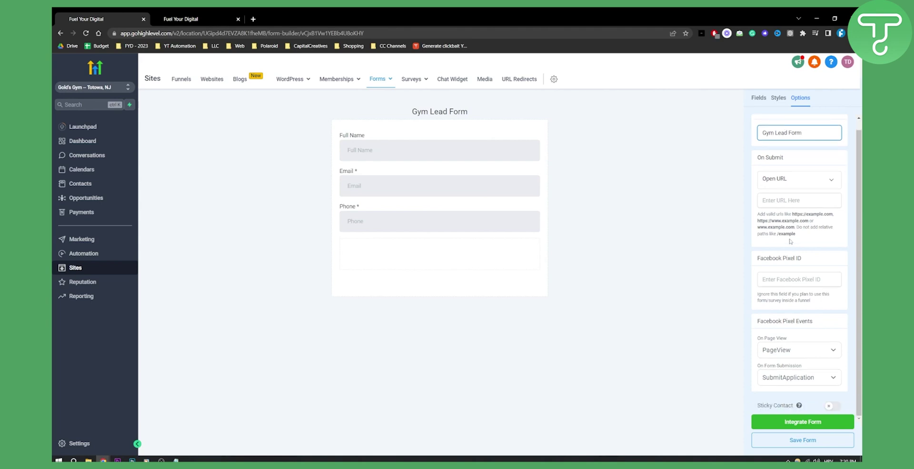
{"action": "scroll", "coordinate": [790, 236], "scroll_direction": "up", "scroll_amount": 1}
- Browse the form's Styles options, then the custom and standard field lists
{"action": "left_click", "coordinate": [778, 97]}
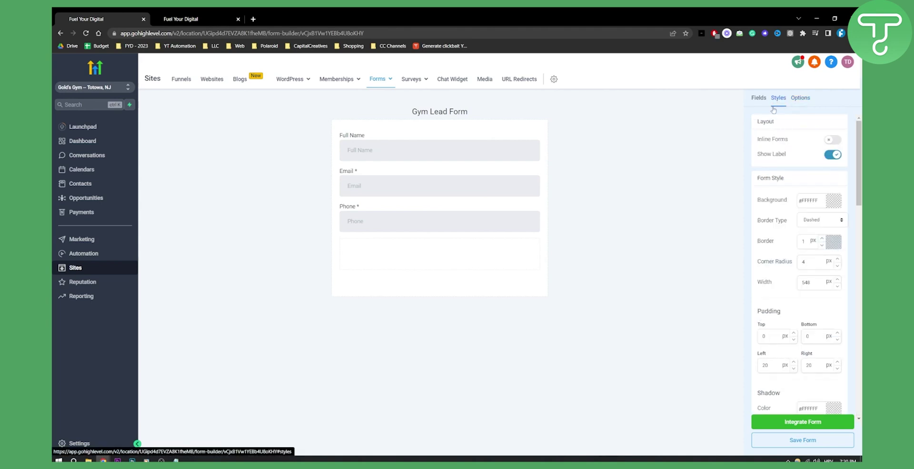
{"action": "scroll", "coordinate": [800, 195], "scroll_direction": "down", "scroll_amount": 3}
{"action": "scroll", "coordinate": [800, 195], "scroll_direction": "down", "scroll_amount": 8}
{"action": "scroll", "coordinate": [790, 202], "scroll_direction": "up", "scroll_amount": 10}
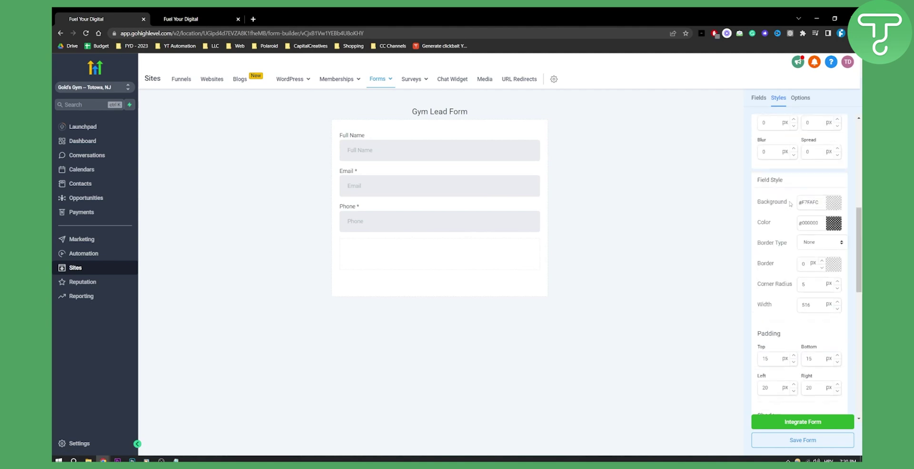
{"action": "scroll", "coordinate": [789, 202], "scroll_direction": "up", "scroll_amount": 3}
{"action": "left_click", "coordinate": [758, 97]}
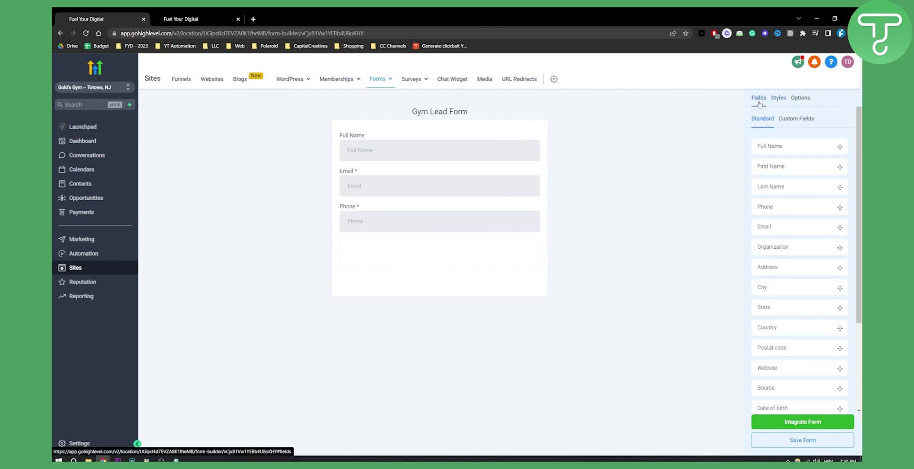
{"action": "left_click", "coordinate": [796, 124]}
{"action": "left_click", "coordinate": [762, 121]}
{"action": "scroll", "coordinate": [773, 214], "scroll_direction": "down", "scroll_amount": 3}
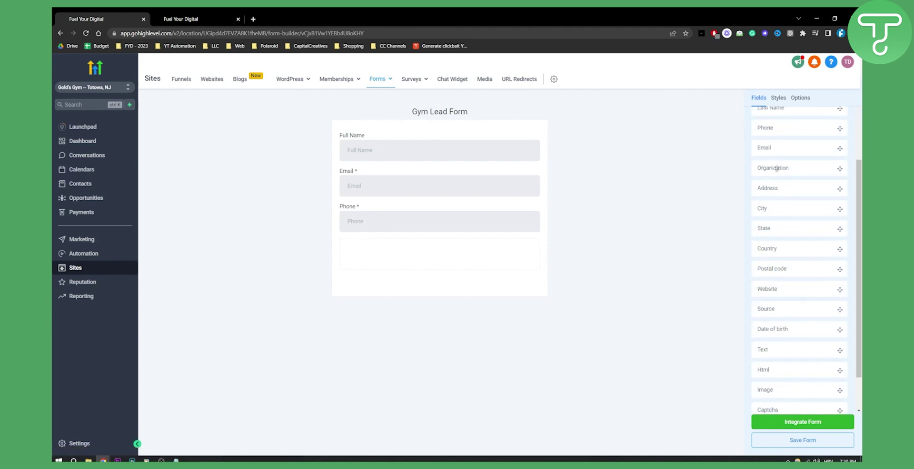
{"action": "scroll", "coordinate": [779, 285], "scroll_direction": "down", "scroll_amount": 2}
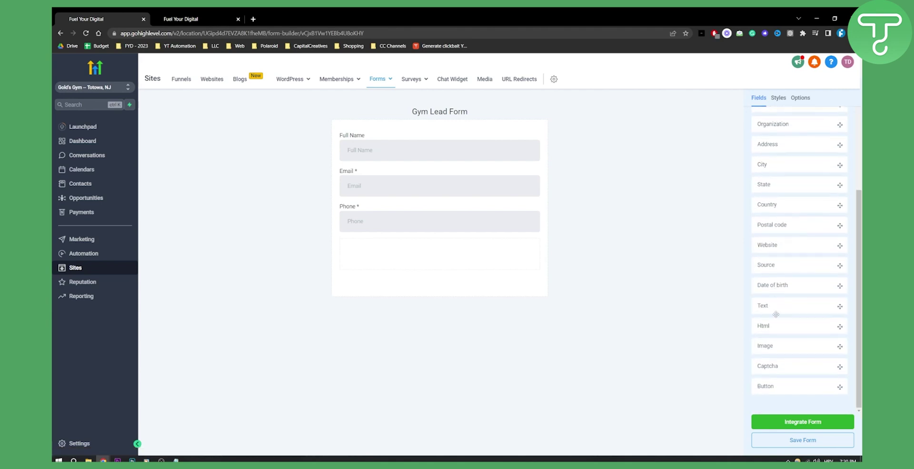
- Add a Text heading reading 'GYM LEAD FORM' above the Full Name field
{"action": "left_click_drag", "start_coordinate": [765, 313], "coordinate": [434, 138]}
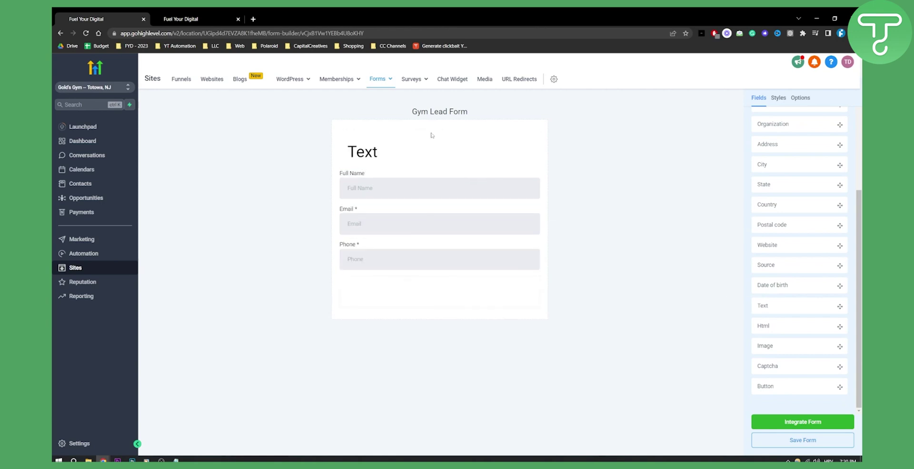
{"action": "left_click", "coordinate": [374, 151]}
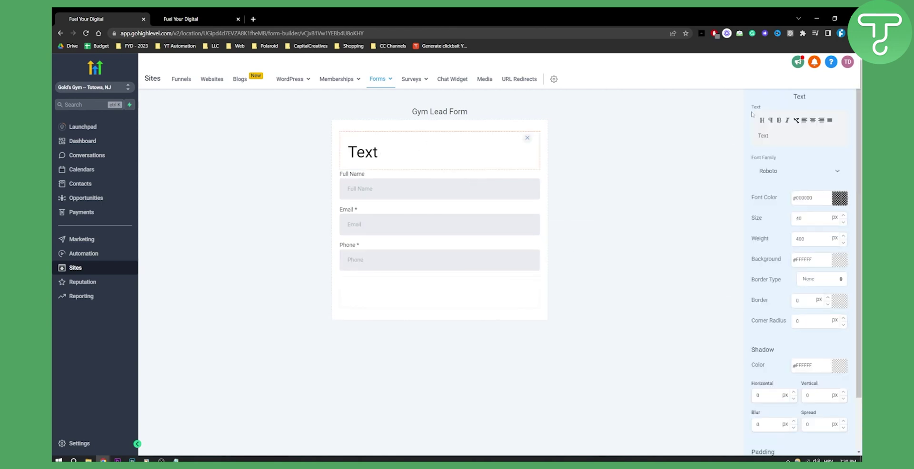
{"action": "double_click", "coordinate": [768, 137]}
{"action": "type", "text": "GYM LEAD FORM"}
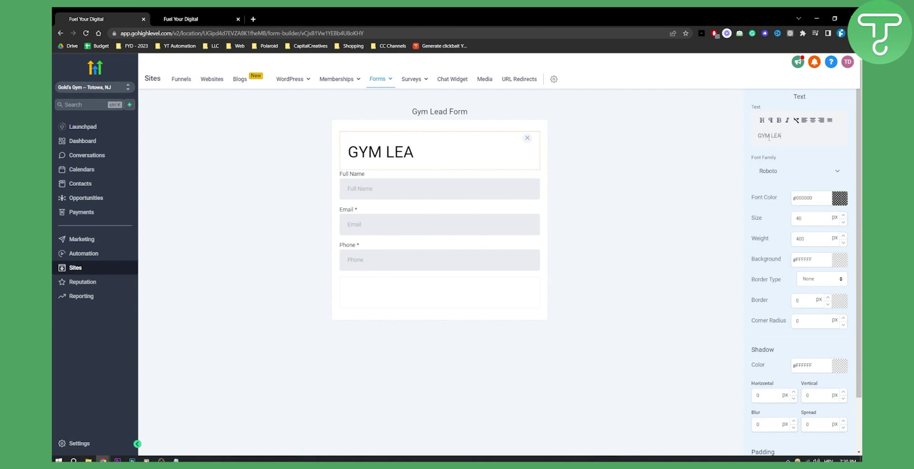
{"action": "triple_click", "coordinate": [766, 137]}
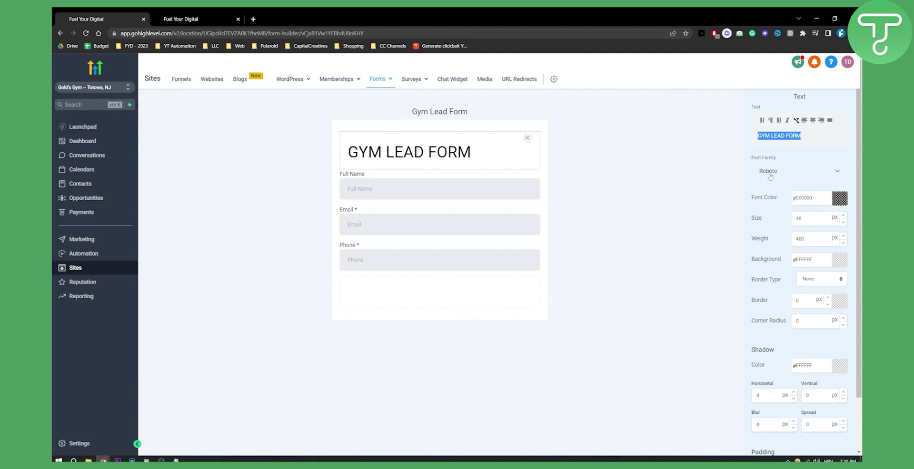
{"action": "scroll", "coordinate": [768, 179], "scroll_direction": "down", "scroll_amount": 1}
{"action": "scroll", "coordinate": [771, 211], "scroll_direction": "up", "scroll_amount": 1}
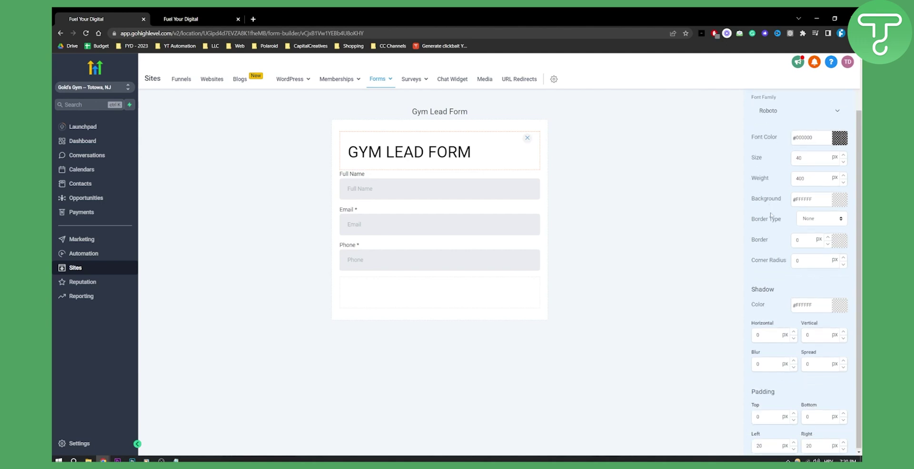
{"action": "left_click", "coordinate": [614, 162]}
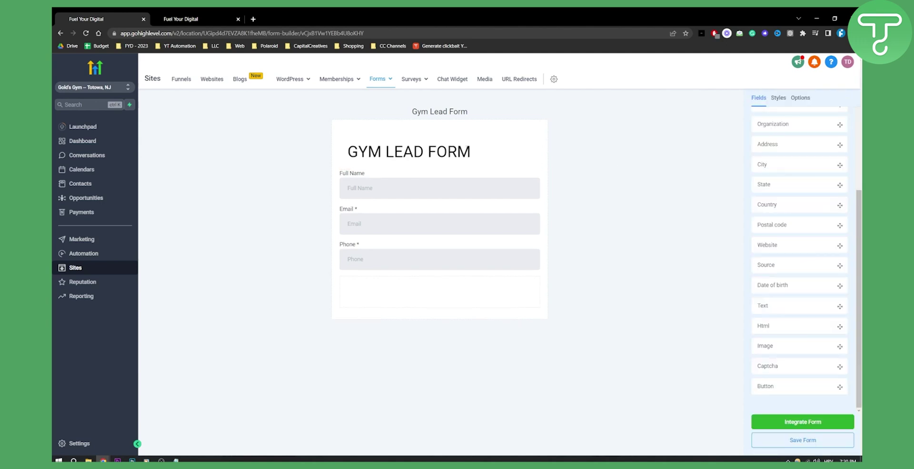
- Centre the GYM LEAD FORM heading and make it bold and italic
{"action": "left_click", "coordinate": [777, 99]}
{"action": "left_click", "coordinate": [800, 99]}
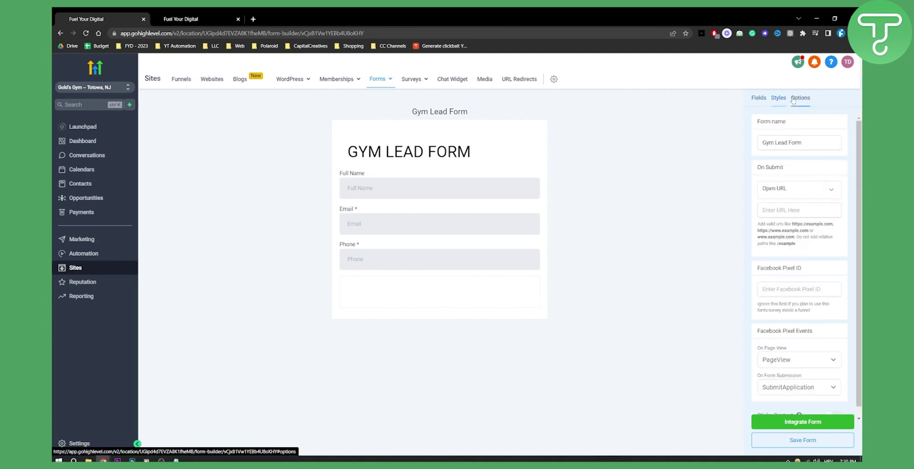
{"action": "left_click", "coordinate": [777, 99]}
{"action": "left_click", "coordinate": [409, 152]}
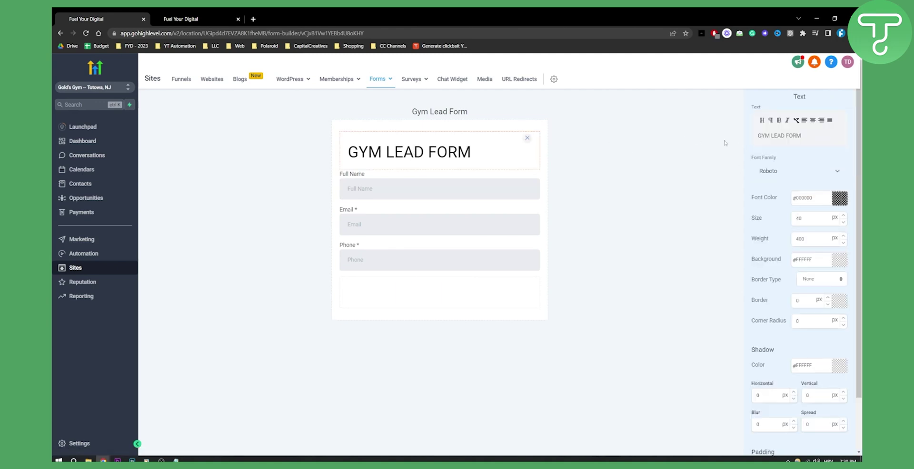
{"action": "left_click", "coordinate": [812, 121]}
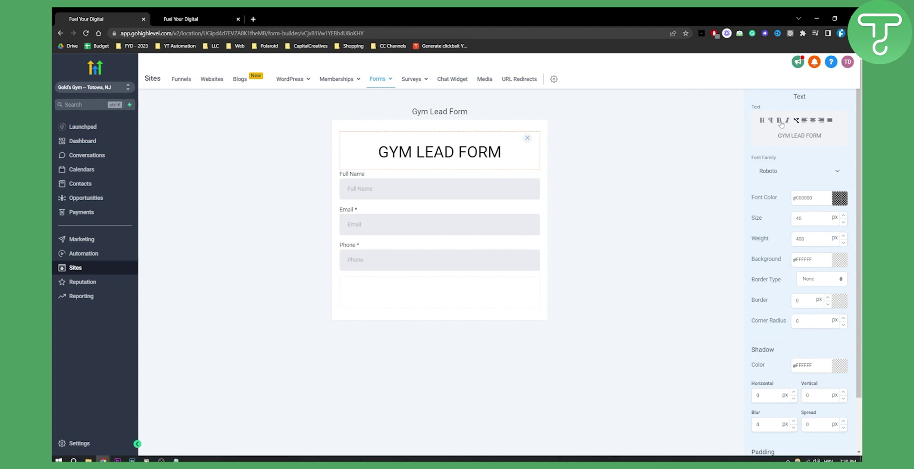
{"action": "left_click_drag", "start_coordinate": [776, 136], "coordinate": [839, 136]}
{"action": "left_click", "coordinate": [777, 121]}
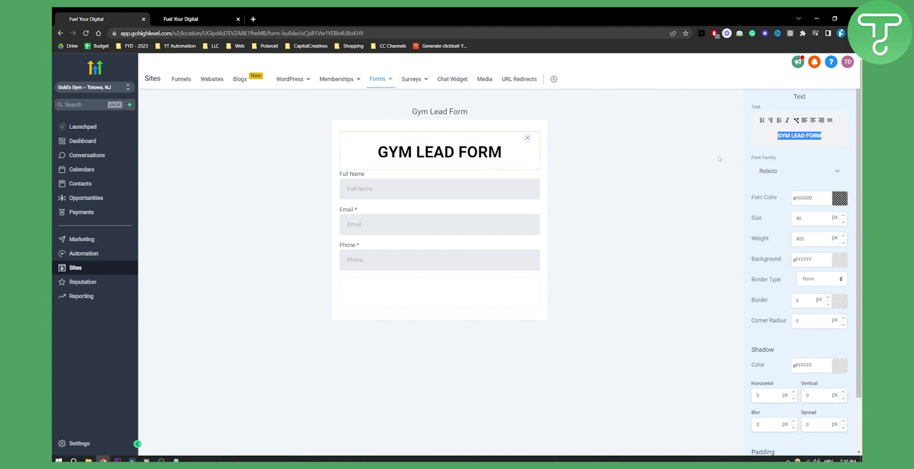
{"action": "left_click", "coordinate": [787, 121]}
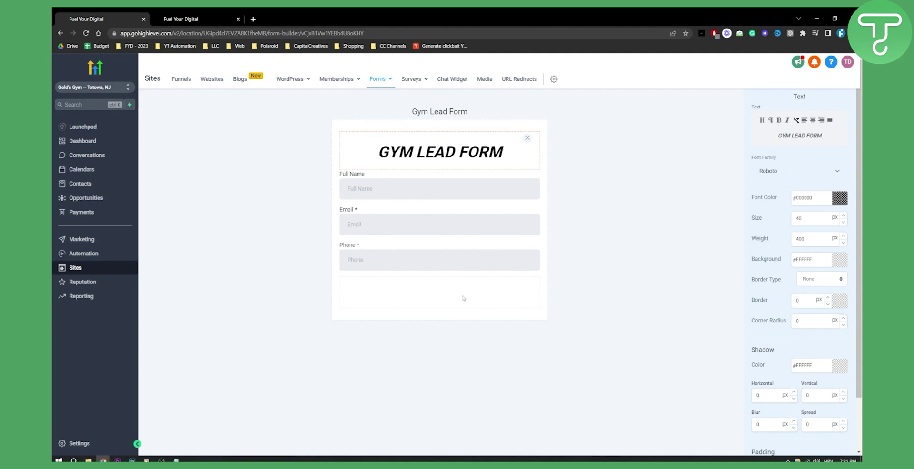
{"action": "left_click", "coordinate": [446, 259]}
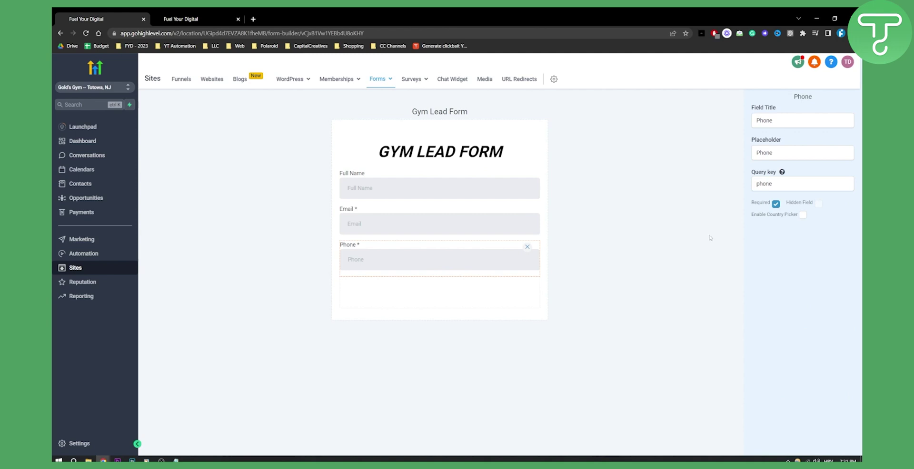
{"action": "left_click", "coordinate": [571, 198]}
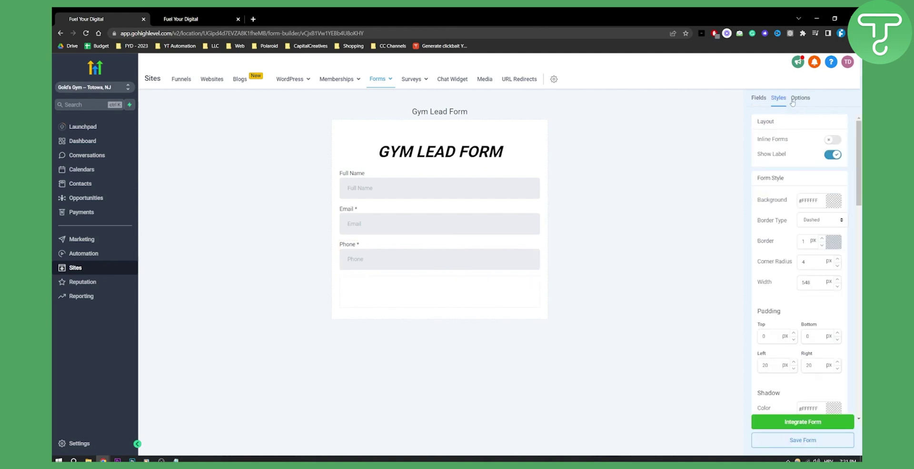
{"action": "left_click", "coordinate": [755, 100]}
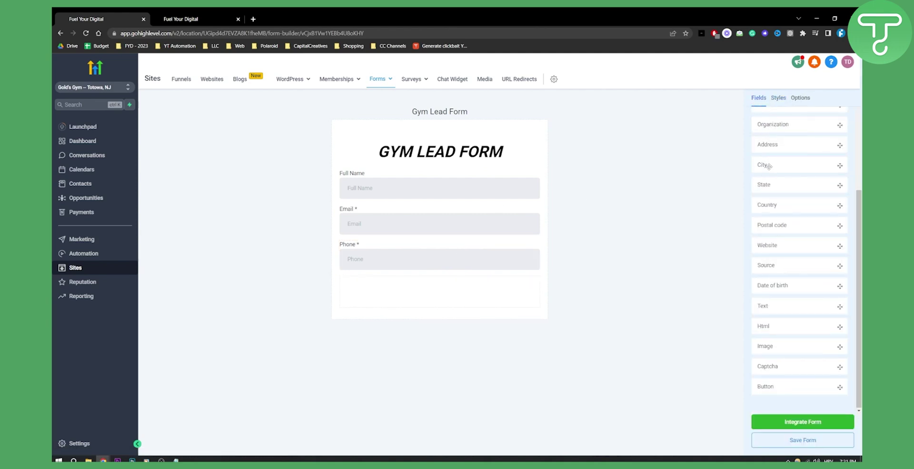
- Add a centred, full-width 'CLAIM YOUR FREE OFFER' button below the Phone field
{"action": "left_click_drag", "start_coordinate": [776, 381], "coordinate": [500, 303]}
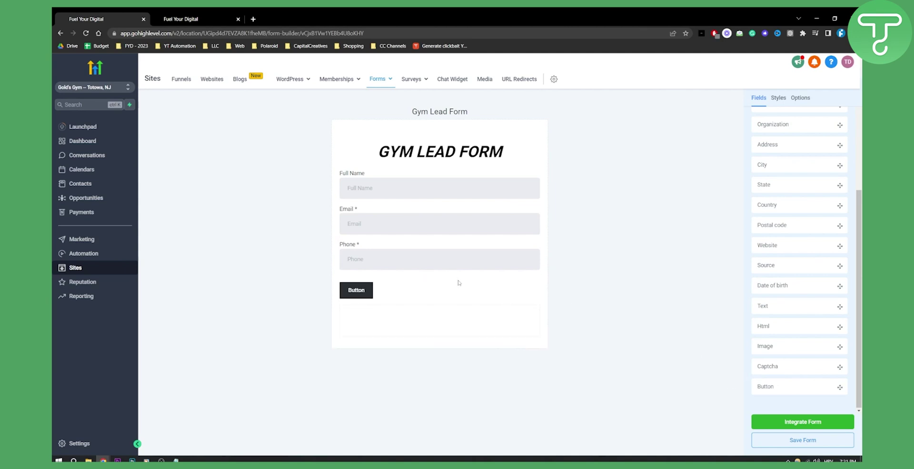
{"action": "left_click", "coordinate": [362, 288]}
{"action": "double_click", "coordinate": [765, 156]}
{"action": "type", "text": "CLAIM"}
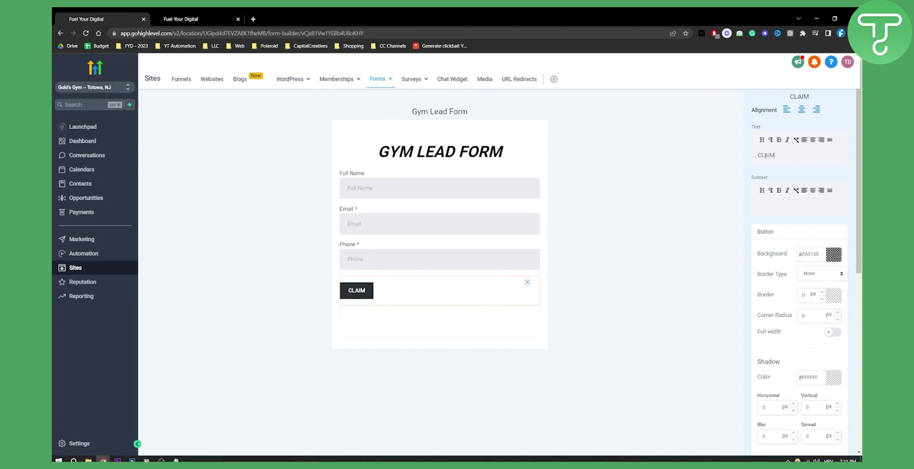
{"action": "type", "text": " YOUR FREE OFFER"}
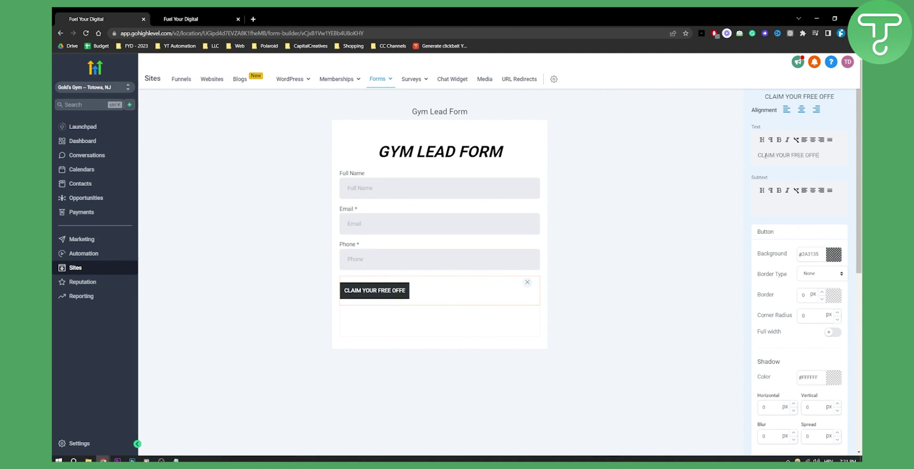
{"action": "left_click", "coordinate": [812, 140]}
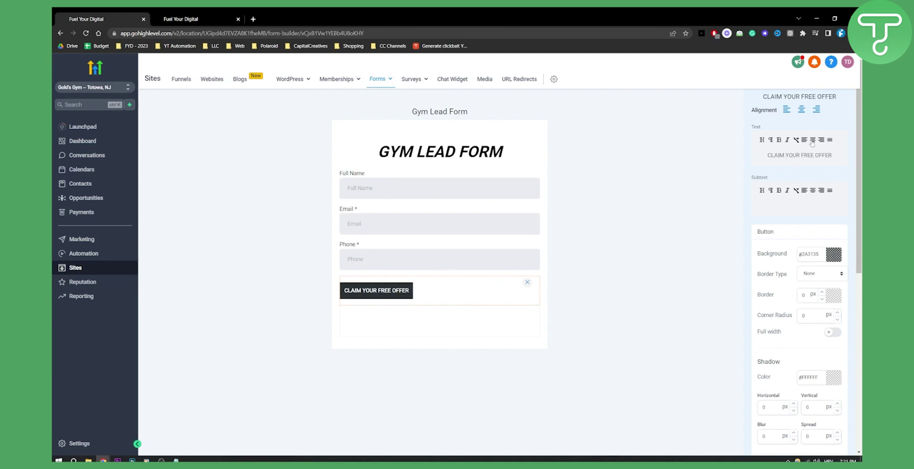
{"action": "triple_click", "coordinate": [800, 156]}
{"action": "left_click", "coordinate": [802, 110]}
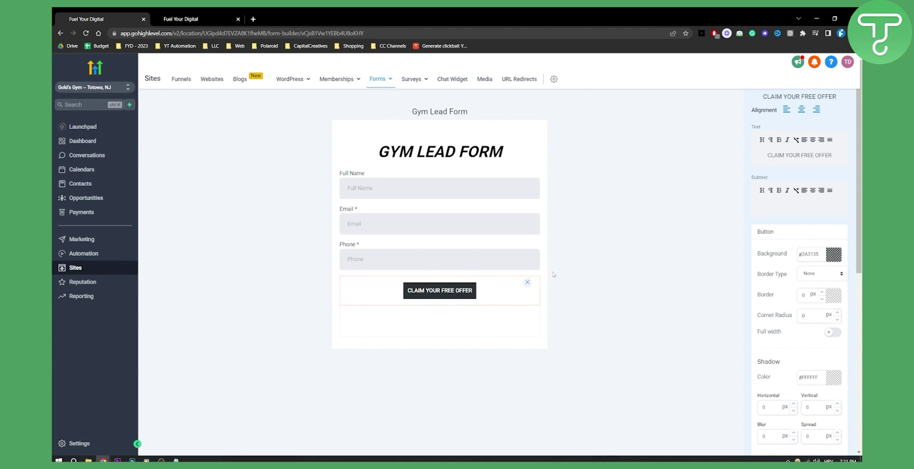
{"action": "scroll", "coordinate": [828, 267], "scroll_direction": "down", "scroll_amount": 2}
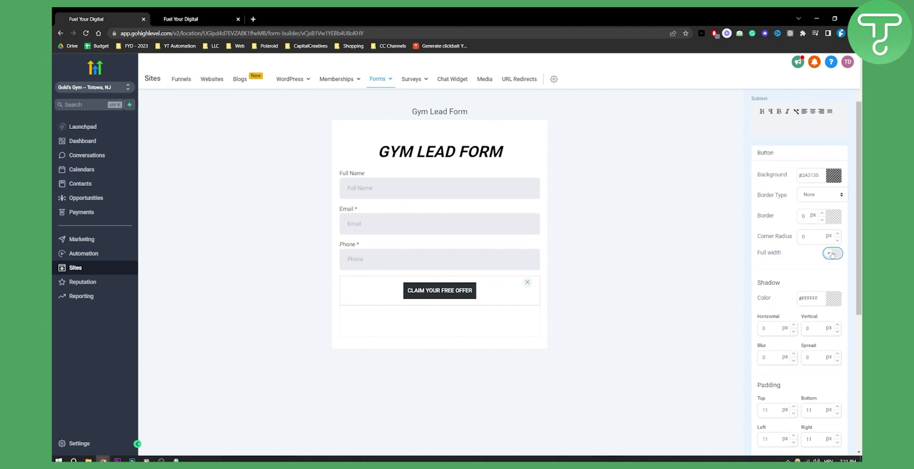
{"action": "left_click", "coordinate": [832, 254]}
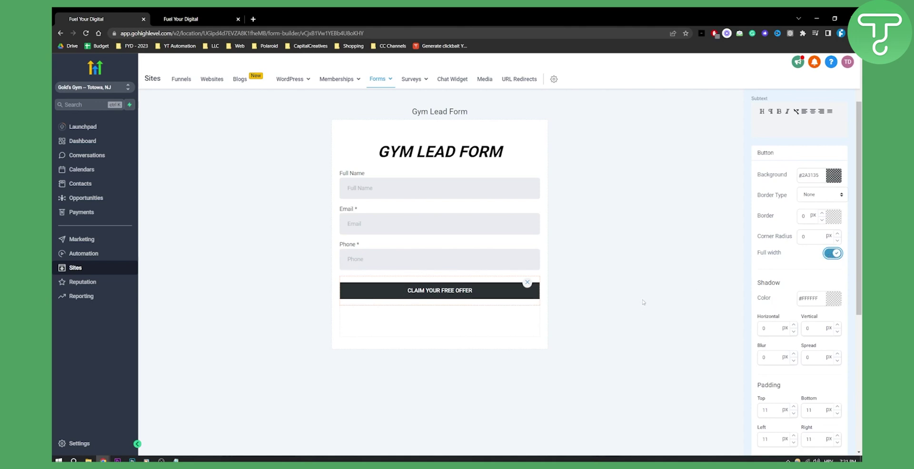
{"action": "left_click", "coordinate": [646, 304]}
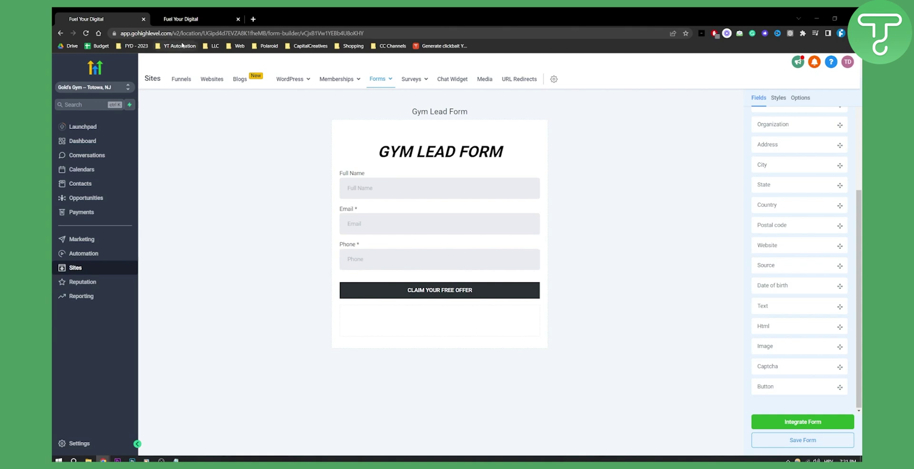
- Start a workflow from scratch and give it a Form Submitted trigger, found by searching 'form s'
{"action": "left_click", "coordinate": [182, 19]}
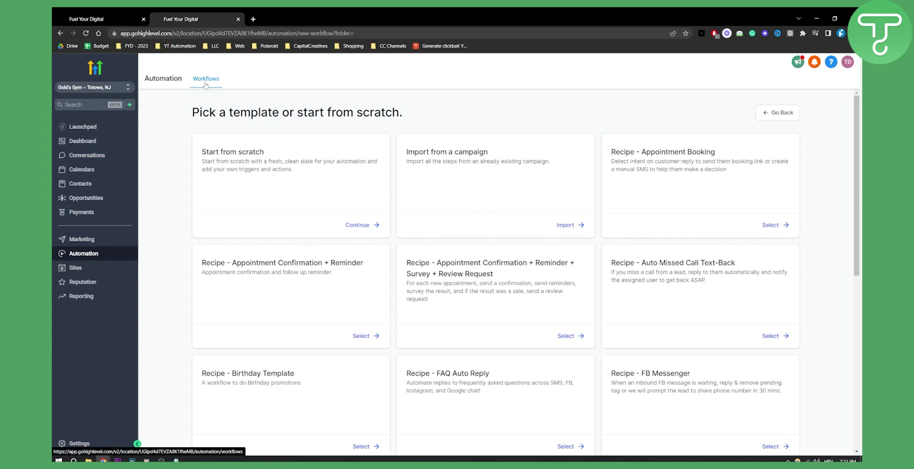
{"action": "left_click", "coordinate": [362, 231]}
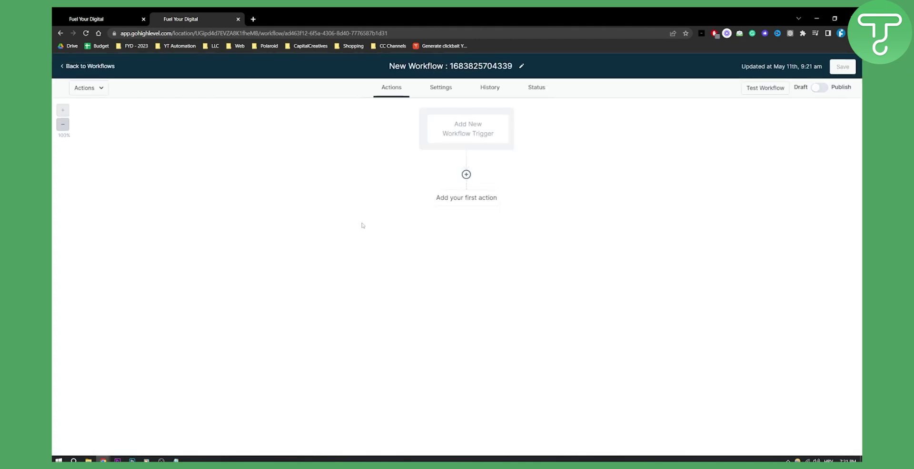
{"action": "left_click", "coordinate": [481, 140]}
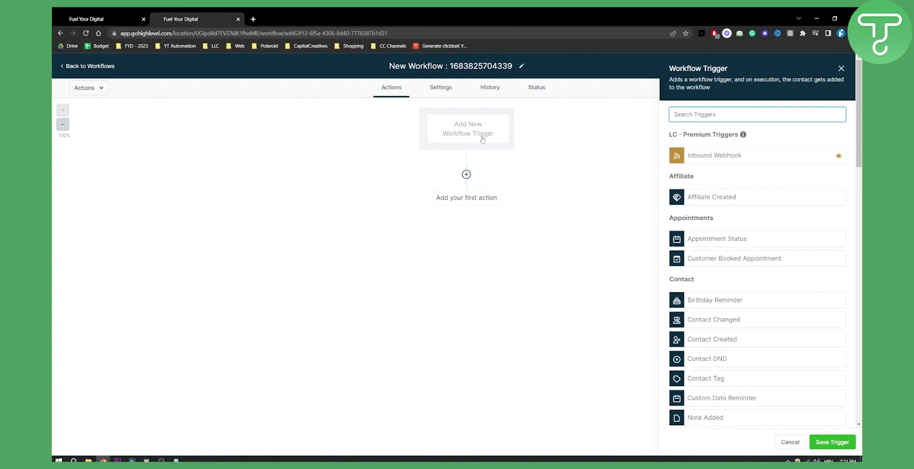
{"action": "type", "text": "form"}
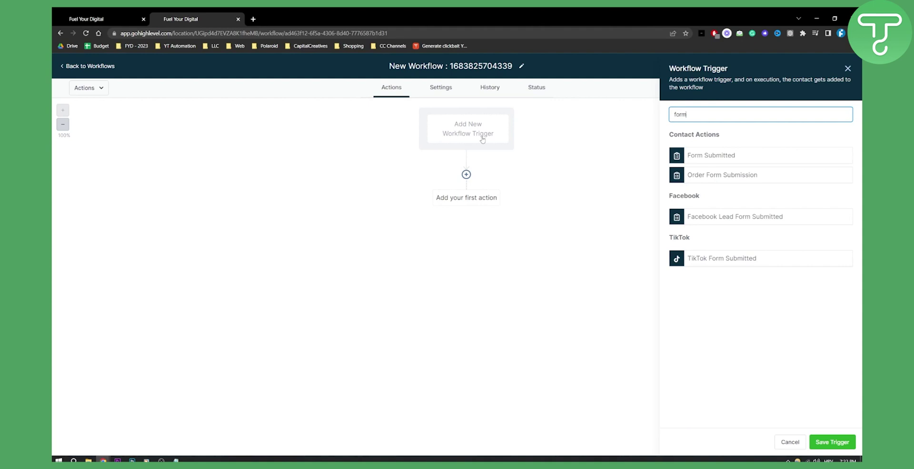
{"action": "key", "text": "BackSpace"}
{"action": "key", "text": "BackSpace"}
{"action": "key", "text": "BackSpace"}
{"action": "key", "text": "BackSpace"}
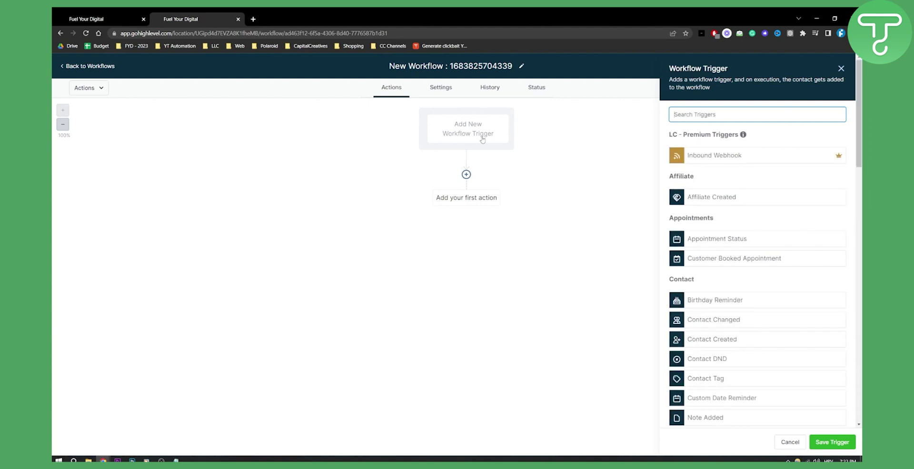
{"action": "type", "text": "work"}
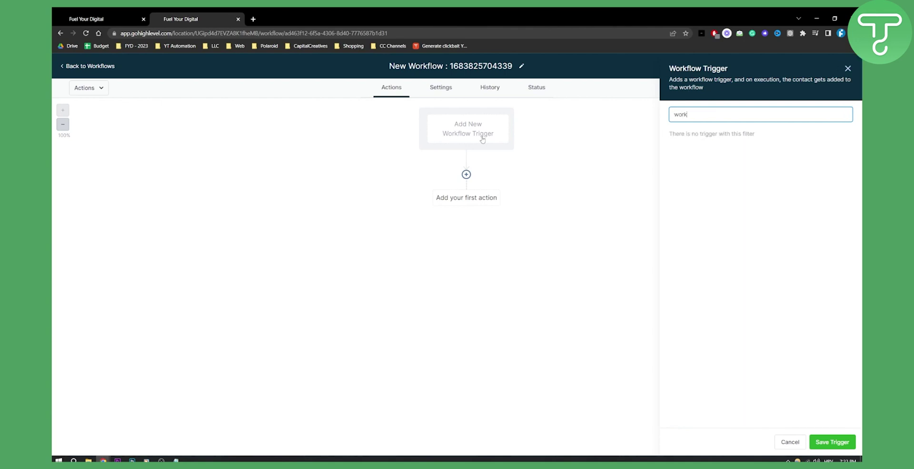
{"action": "key", "text": "BackSpace"}
{"action": "key", "text": "BackSpace"}
{"action": "key", "text": "BackSpace"}
{"action": "key", "text": "BackSpace"}
{"action": "type", "text": "form s"}
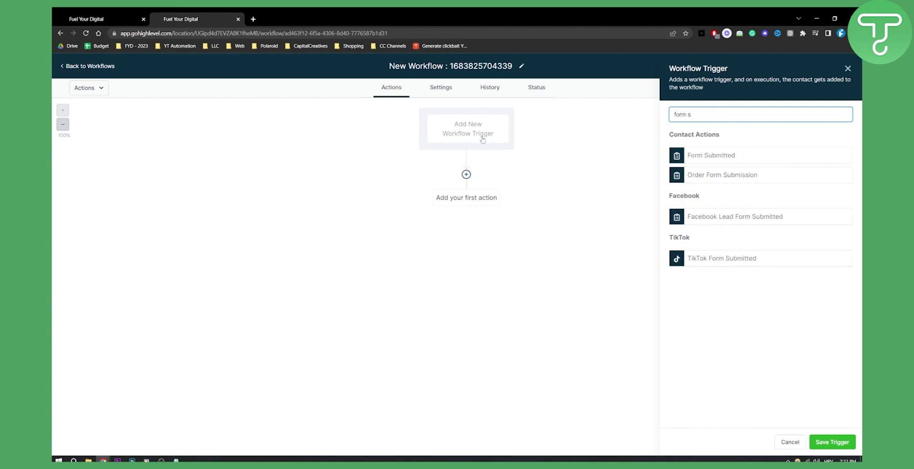
{"action": "left_click", "coordinate": [697, 157]}
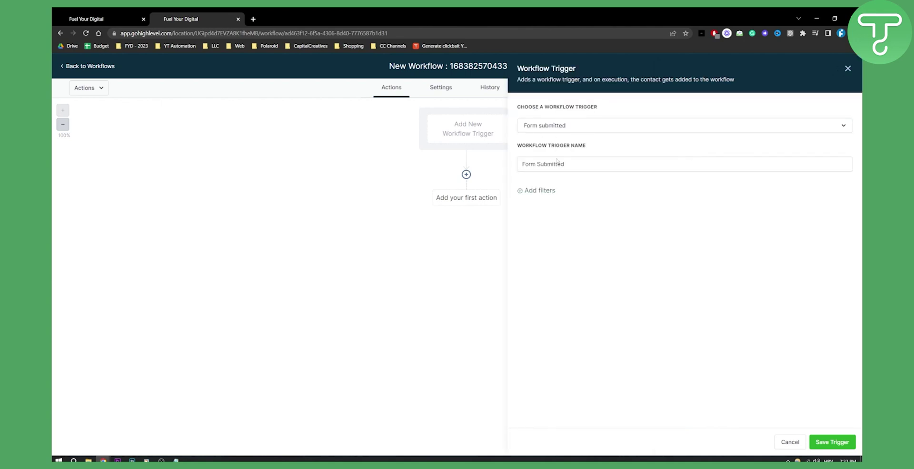
{"action": "left_click", "coordinate": [565, 125]}
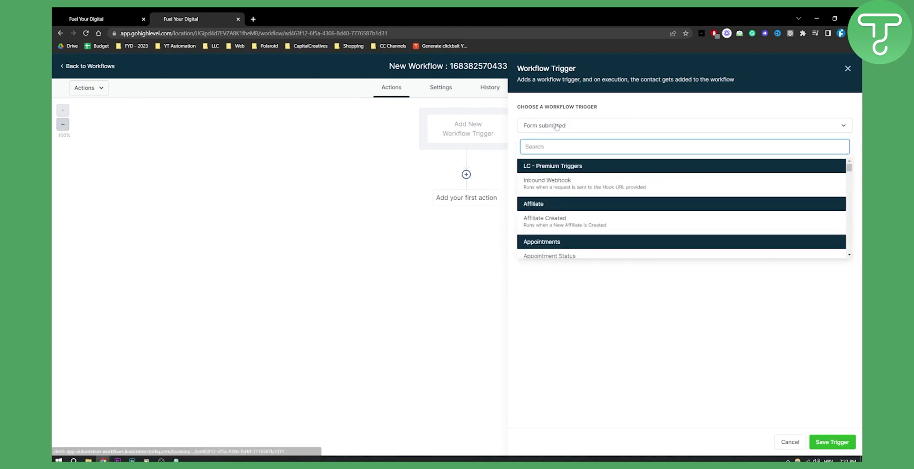
{"action": "left_click", "coordinate": [557, 126]}
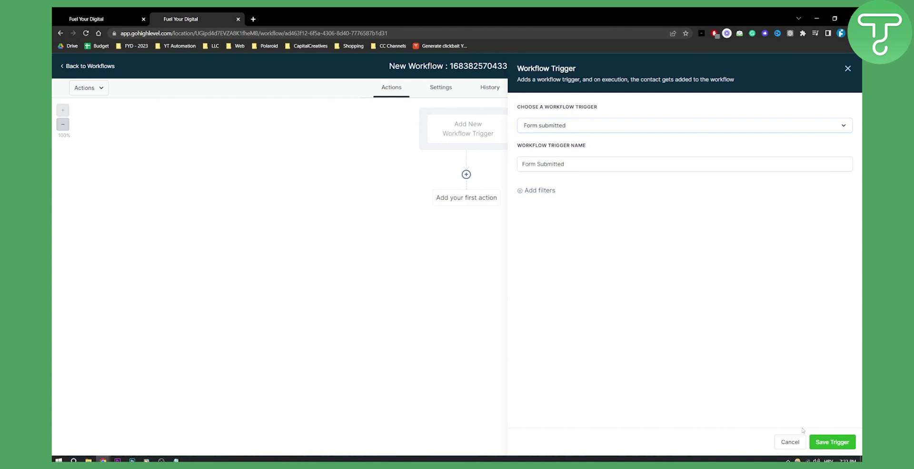
{"action": "left_click", "coordinate": [832, 442]}
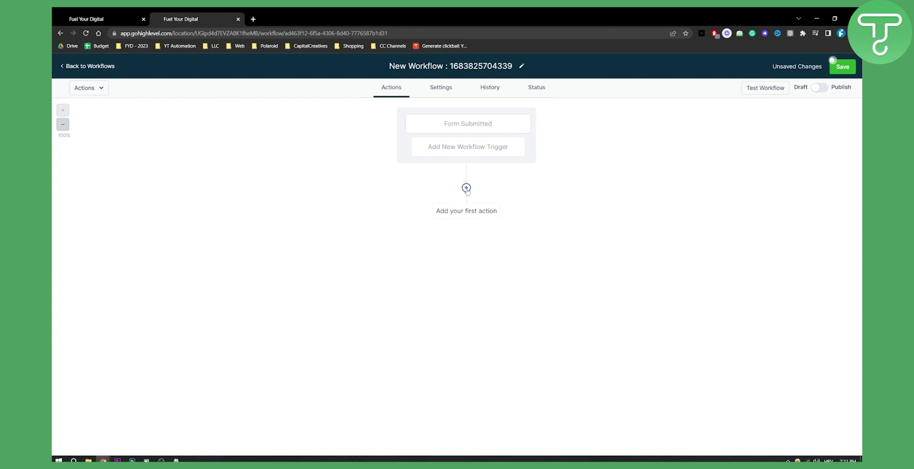
{"action": "left_click", "coordinate": [466, 188]}
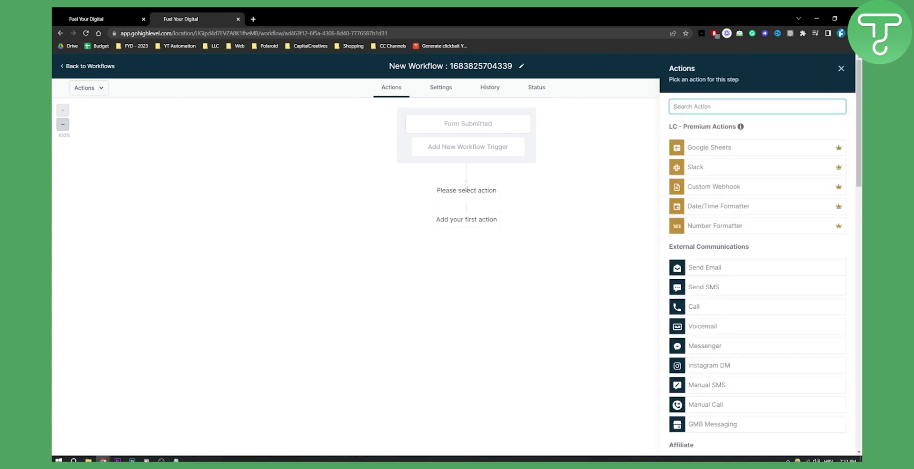
{"action": "type", "text": "assig"}
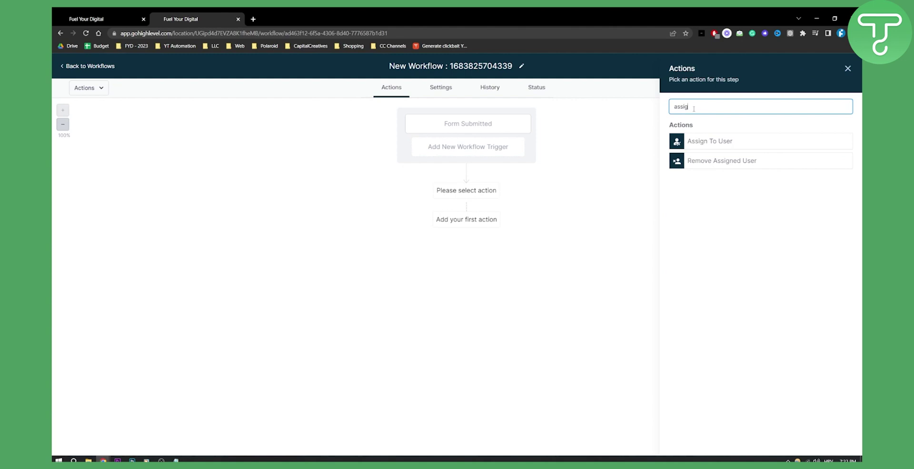
{"action": "left_click", "coordinate": [700, 141]}
{"action": "left_click", "coordinate": [699, 167]}
{"action": "left_click", "coordinate": [711, 167]}
{"action": "left_click", "coordinate": [702, 134]}
{"action": "left_click", "coordinate": [695, 171]}
{"action": "left_click", "coordinate": [713, 241]}
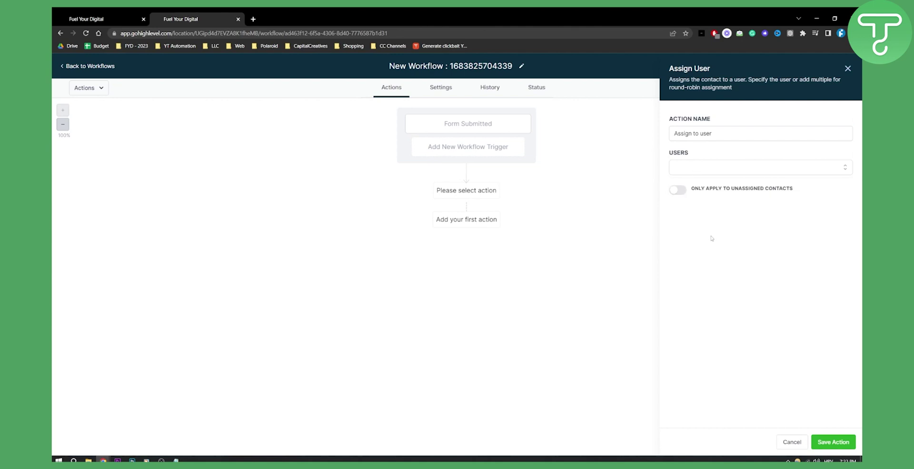
{"action": "left_click", "coordinate": [677, 191]}
{"action": "left_click", "coordinate": [677, 191]}
{"action": "left_click", "coordinate": [832, 442]}
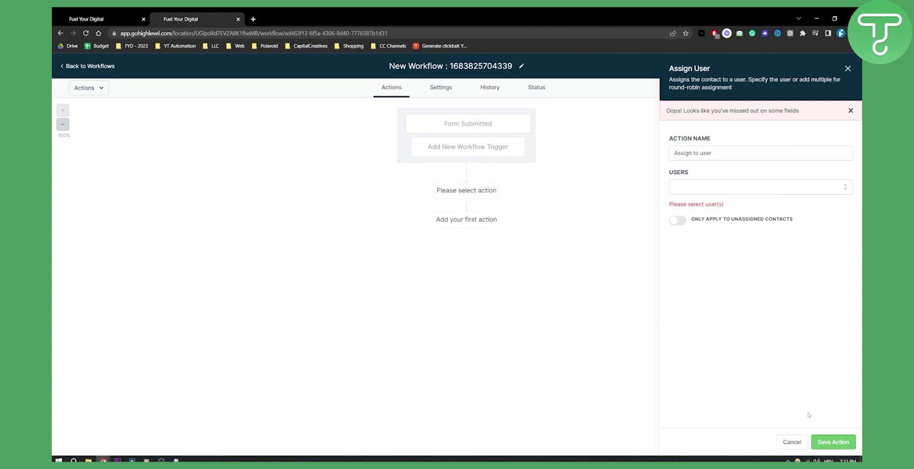
{"action": "left_click", "coordinate": [724, 189]}
{"action": "left_click", "coordinate": [708, 192]}
{"action": "left_click", "coordinate": [701, 191]}
{"action": "left_click", "coordinate": [701, 190]}
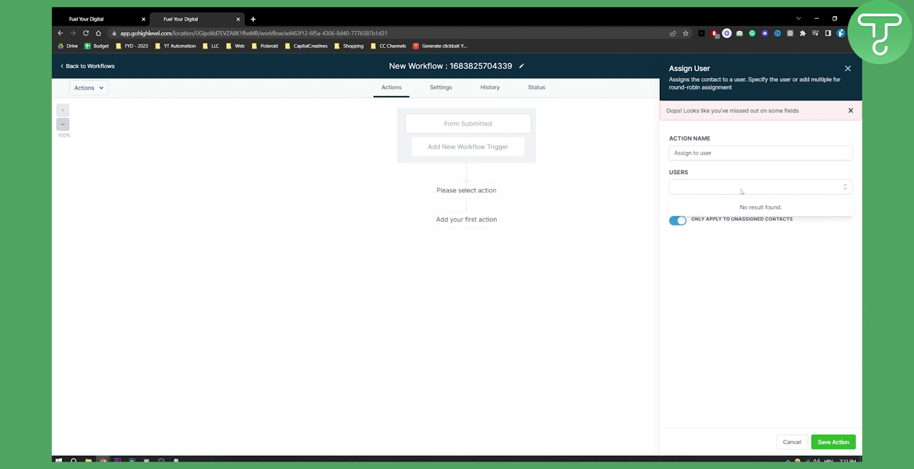
{"action": "left_click", "coordinate": [848, 68]}
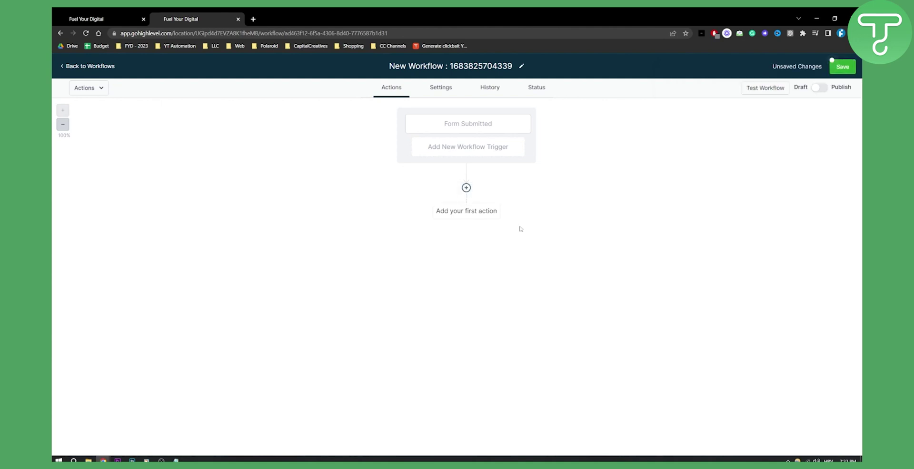
- Add a Send SMS action after the trigger with Templates set to None
{"action": "left_click", "coordinate": [466, 188]}
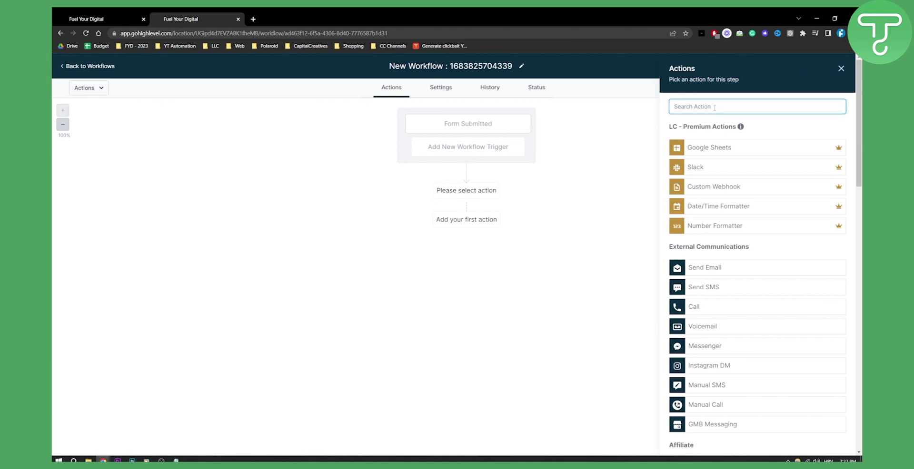
{"action": "type", "text": "sms"}
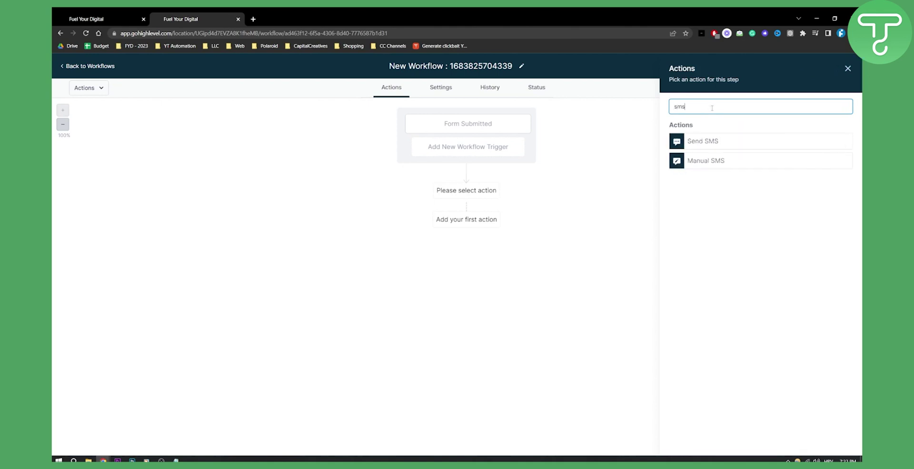
{"action": "left_click", "coordinate": [714, 141]}
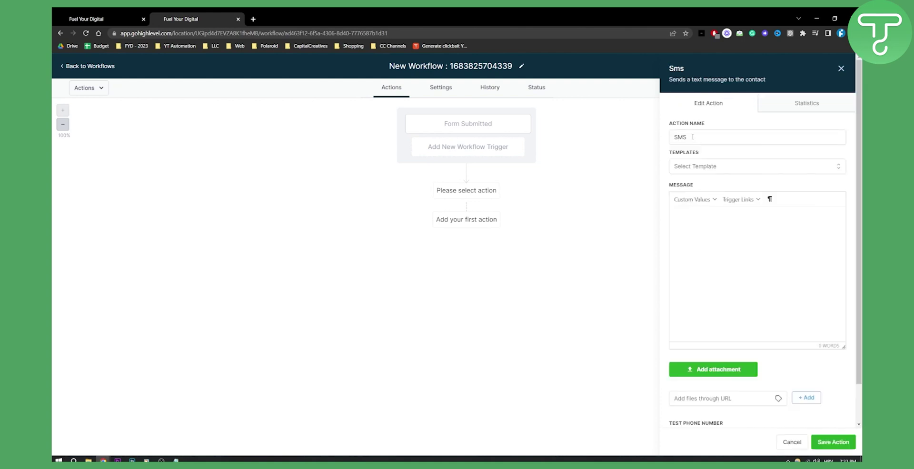
{"action": "left_click", "coordinate": [693, 171]}
{"action": "left_click", "coordinate": [690, 204]}
- Write the SMS: 'Hey' plus the user's Full Name, the free gym membership line, and 'Thank you!'
{"action": "left_click", "coordinate": [698, 221]}
{"action": "type", "text": "Hey"}
{"action": "left_click", "coordinate": [693, 199]}
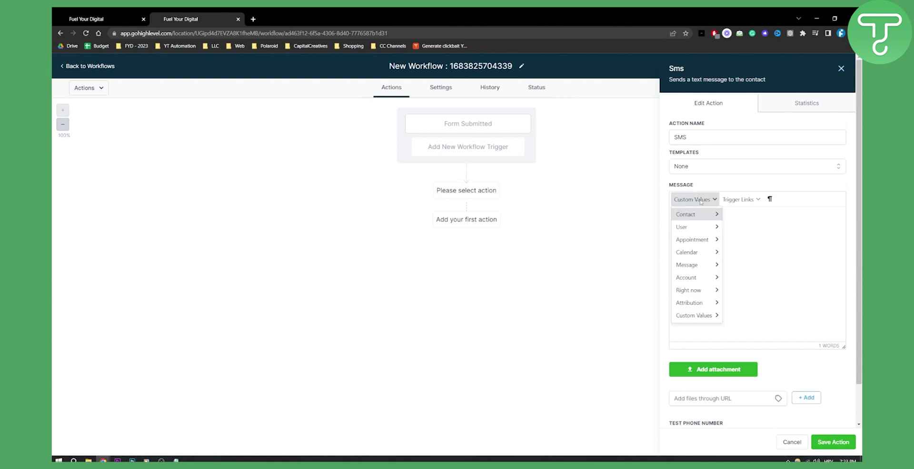
{"action": "mouse_move", "coordinate": [700, 228]}
{"action": "left_click", "coordinate": [746, 230]}
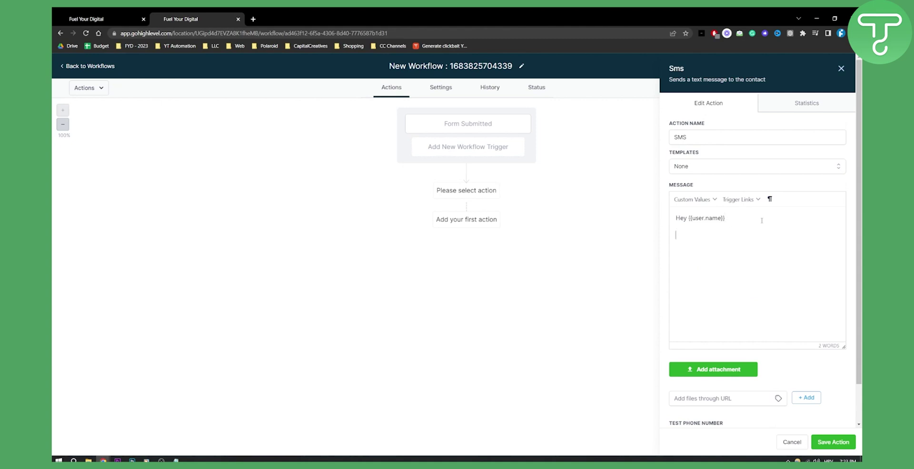
{"action": "type", "text": "You just claimed you firree gym membership!"}
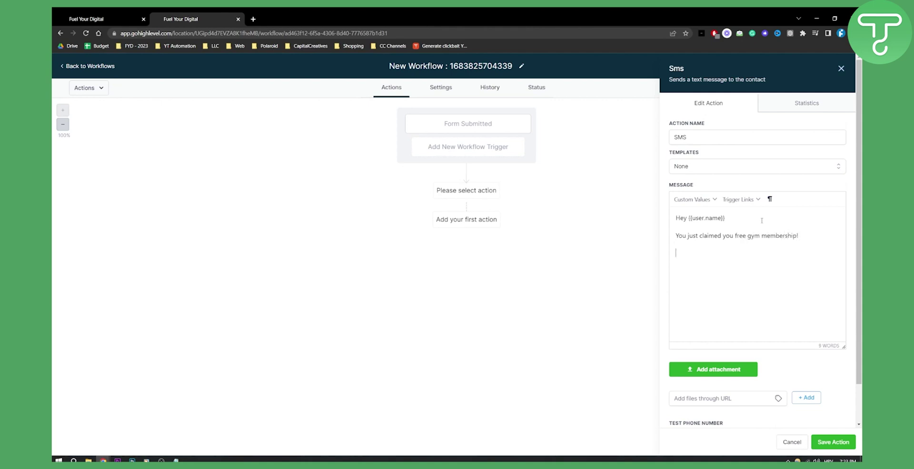
{"action": "type", "text": "hank you!"}
{"action": "key", "text": "Return"}
{"action": "key", "text": "BackSpace"}
{"action": "key", "text": "Delete"}
{"action": "left_click_drag", "start_coordinate": [711, 256], "coordinate": [711, 218]}
{"action": "left_click", "coordinate": [729, 247]}
- Save the SMS action into the workflow
{"action": "scroll", "coordinate": [729, 247], "scroll_direction": "down", "scroll_amount": 1}
{"action": "scroll", "coordinate": [762, 274], "scroll_direction": "up", "scroll_amount": 1}
{"action": "scroll", "coordinate": [713, 353], "scroll_direction": "down", "scroll_amount": 1}
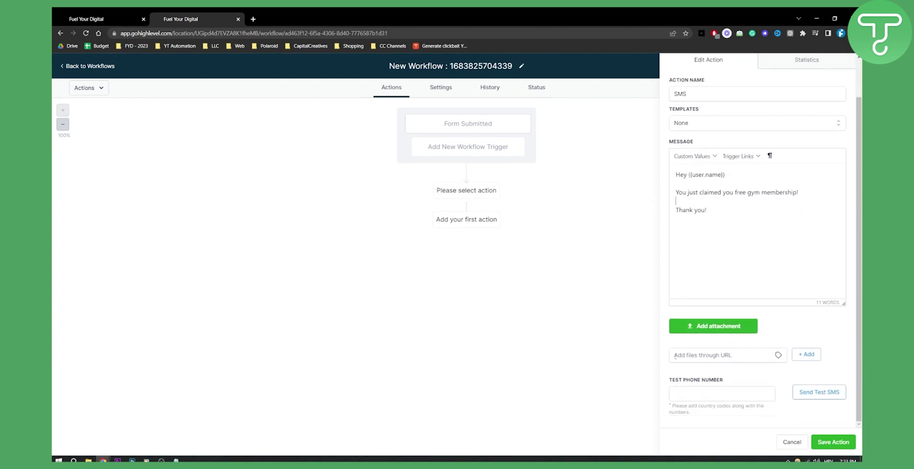
{"action": "left_click", "coordinate": [721, 396]}
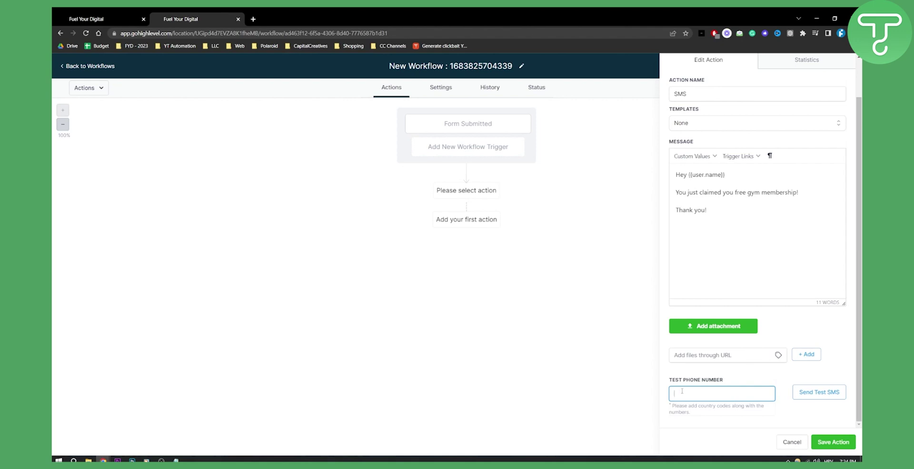
{"action": "left_click", "coordinate": [814, 442]}
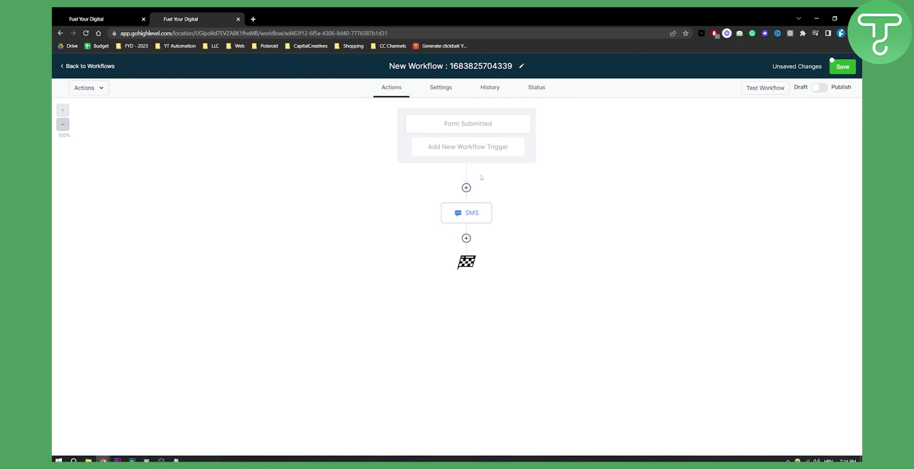
{"action": "left_click", "coordinate": [466, 188]}
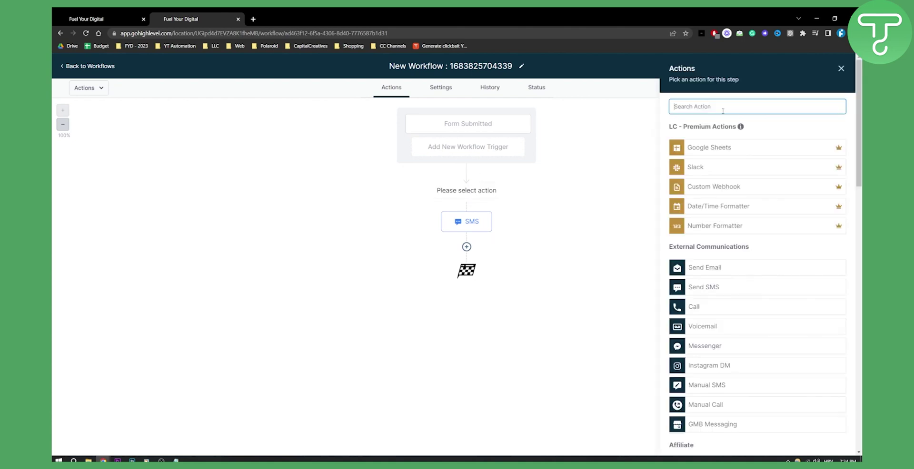
{"action": "type", "text": "assi"}
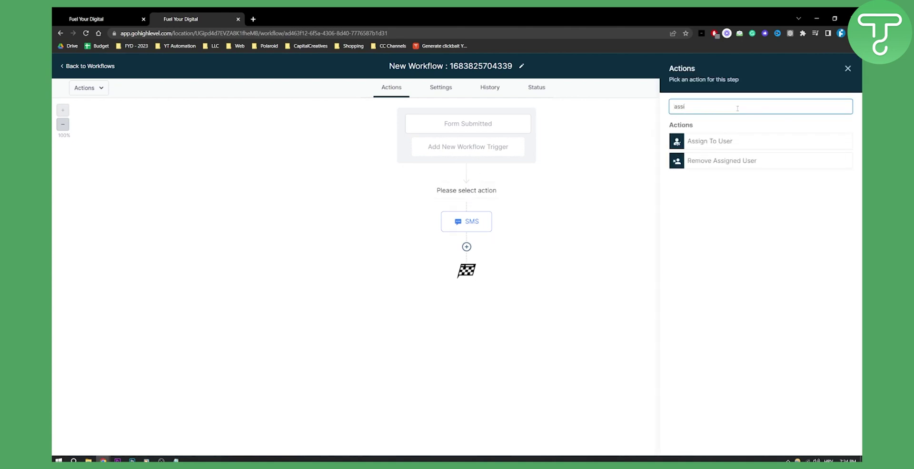
{"action": "left_click", "coordinate": [718, 143]}
{"action": "left_click", "coordinate": [678, 190]}
{"action": "left_click", "coordinate": [833, 442]}
{"action": "left_click", "coordinate": [678, 221]}
{"action": "left_click", "coordinate": [714, 153]}
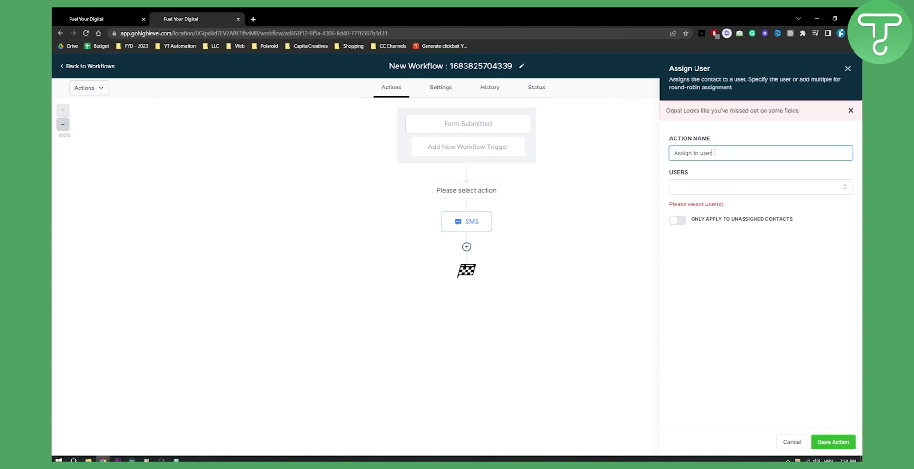
{"action": "left_click", "coordinate": [712, 187]}
{"action": "left_click_drag", "start_coordinate": [670, 204], "coordinate": [727, 206]}
{"action": "left_click", "coordinate": [726, 206]}
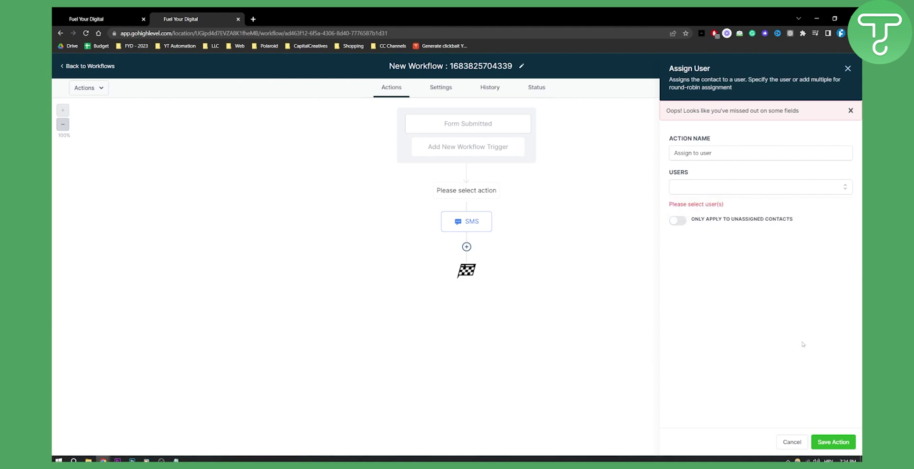
{"action": "left_click", "coordinate": [848, 68]}
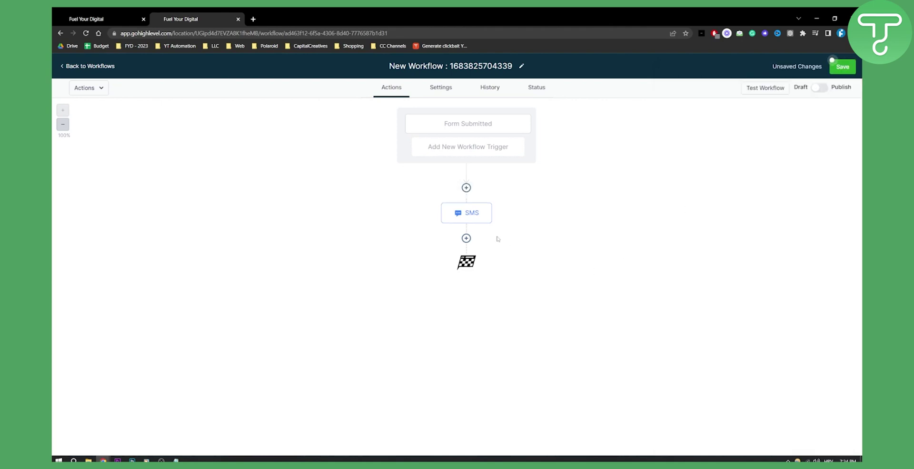
{"action": "left_click", "coordinate": [466, 238]}
{"action": "left_click", "coordinate": [721, 101]}
{"action": "type", "text": "email"}
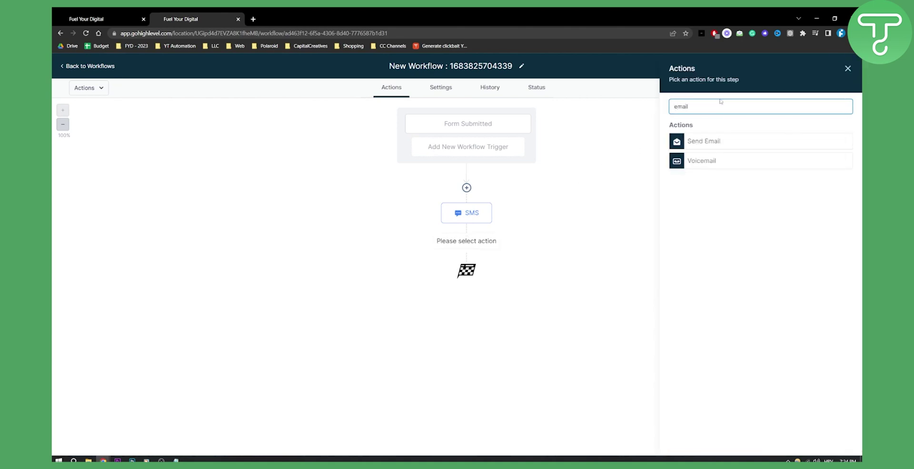
{"action": "left_click", "coordinate": [708, 142]}
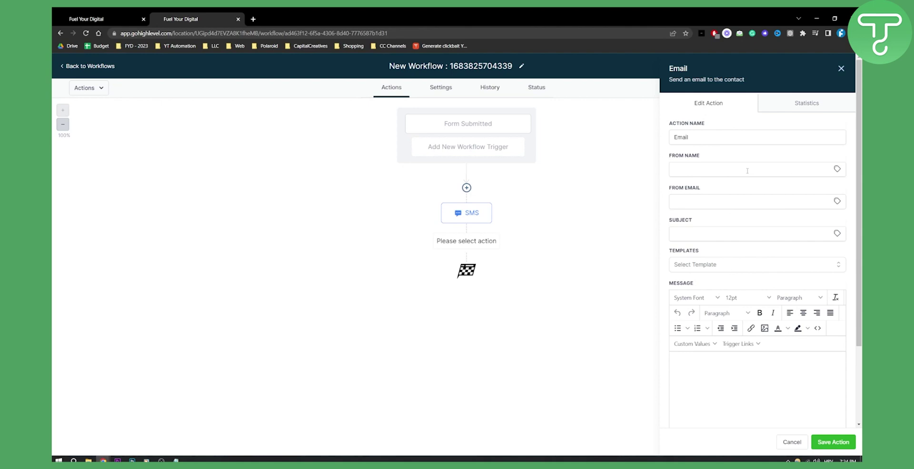
{"action": "left_click", "coordinate": [694, 168]}
{"action": "type", "text": "Golds Gym"}
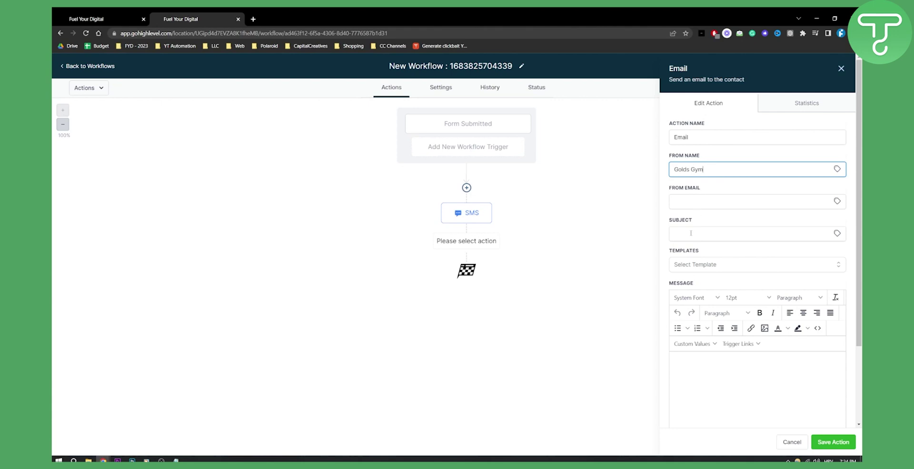
{"action": "left_click", "coordinate": [711, 266]}
{"action": "left_click", "coordinate": [697, 300]}
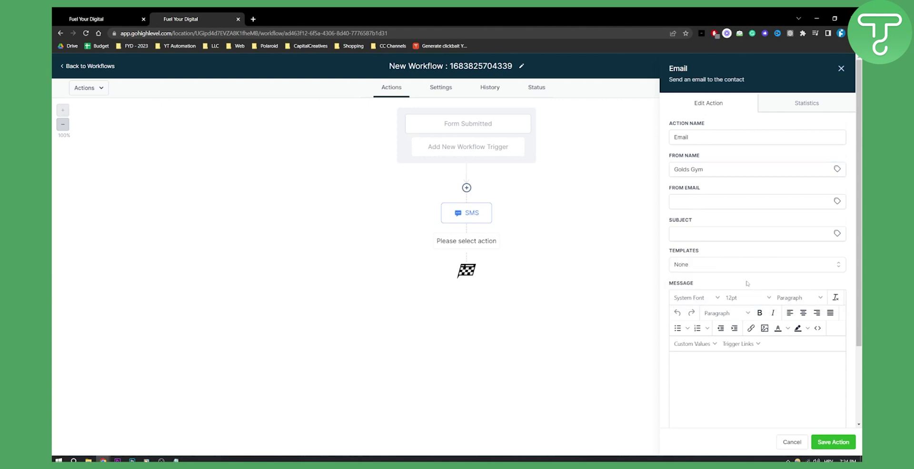
{"action": "scroll", "coordinate": [693, 346], "scroll_direction": "down", "scroll_amount": 2}
{"action": "left_click", "coordinate": [703, 279]}
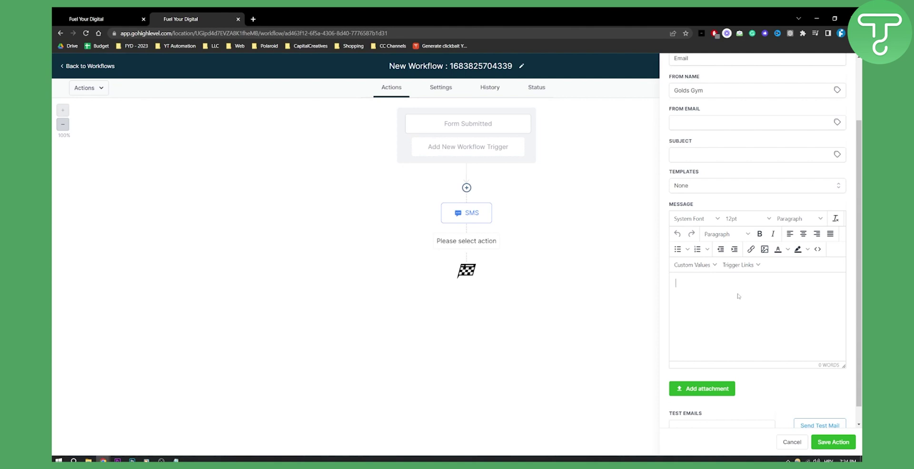
{"action": "scroll", "coordinate": [711, 335], "scroll_direction": "down", "scroll_amount": 1}
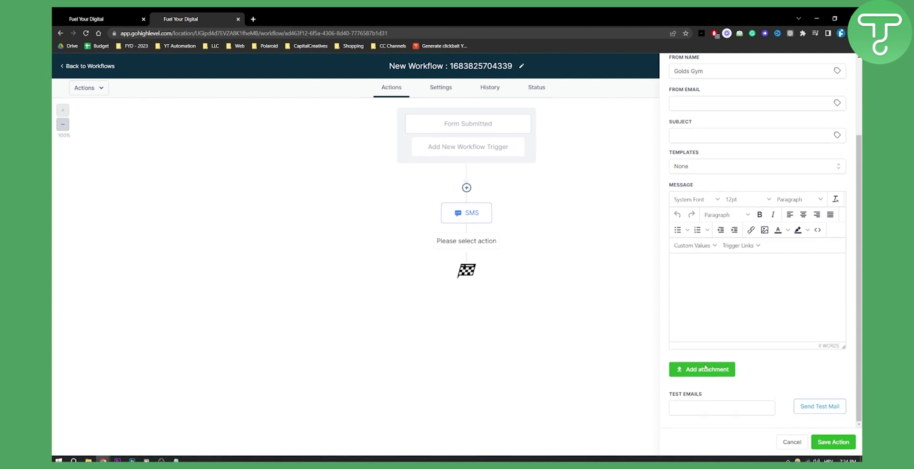
{"action": "left_click", "coordinate": [792, 443]}
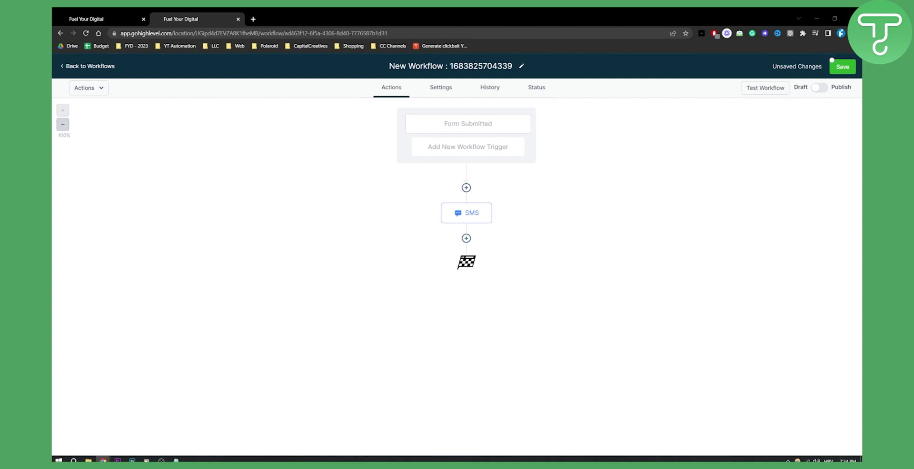
- Limit the Form Submitted trigger to the Gym Lead Form with a 'Form is' filter and save it
{"action": "left_click", "coordinate": [454, 122]}
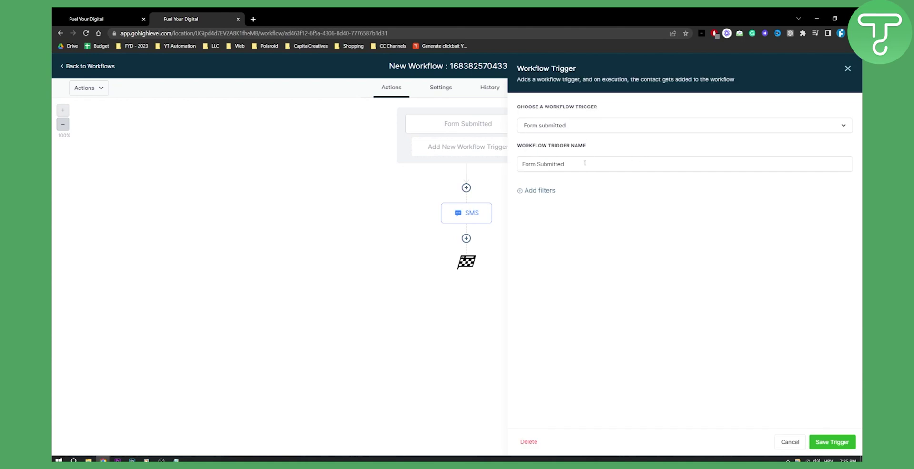
{"action": "left_click", "coordinate": [547, 191]}
{"action": "left_click", "coordinate": [549, 200]}
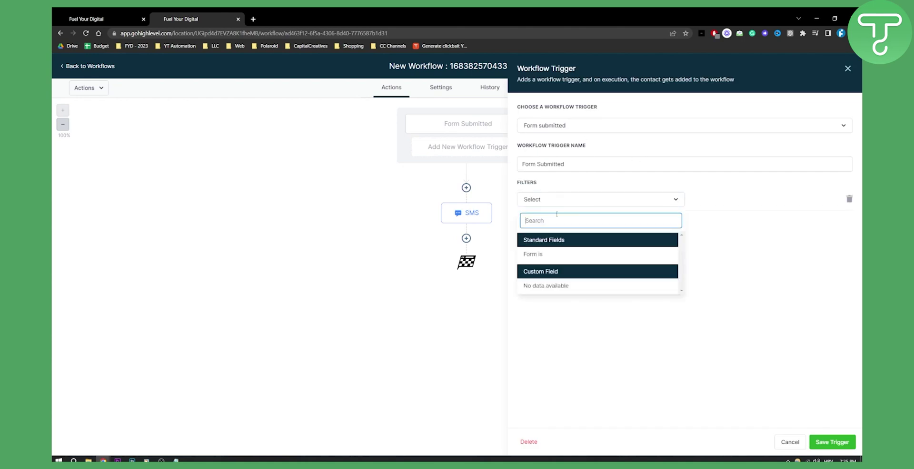
{"action": "left_click", "coordinate": [567, 253]}
{"action": "left_click", "coordinate": [697, 207]}
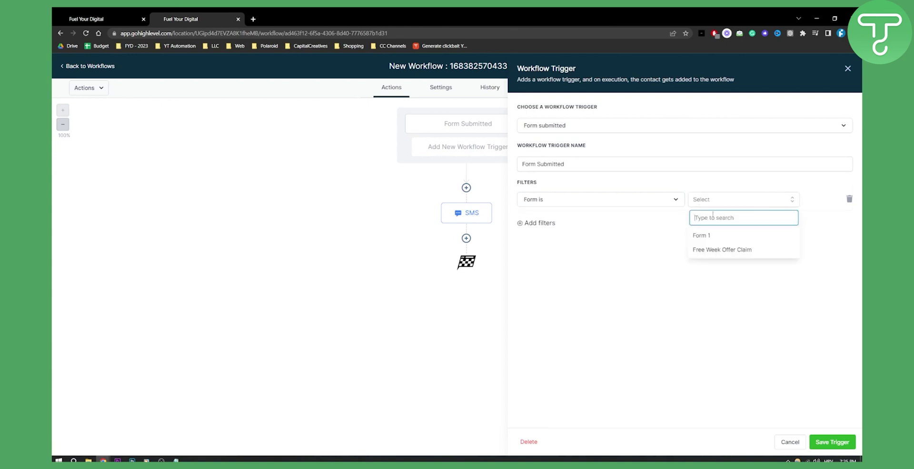
{"action": "left_click", "coordinate": [709, 242]}
{"action": "key", "text": "ctrl+Page_Up"}
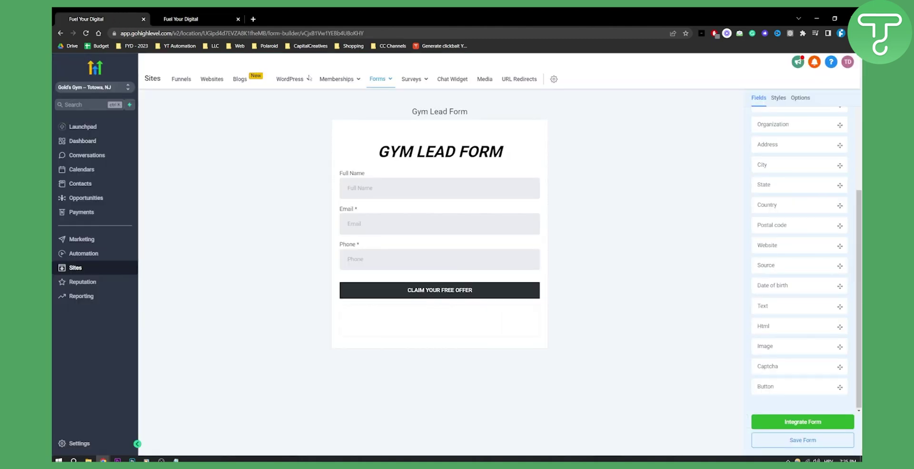
{"action": "key", "text": "ctrl+Page_Down"}
{"action": "left_click", "coordinate": [833, 442]}
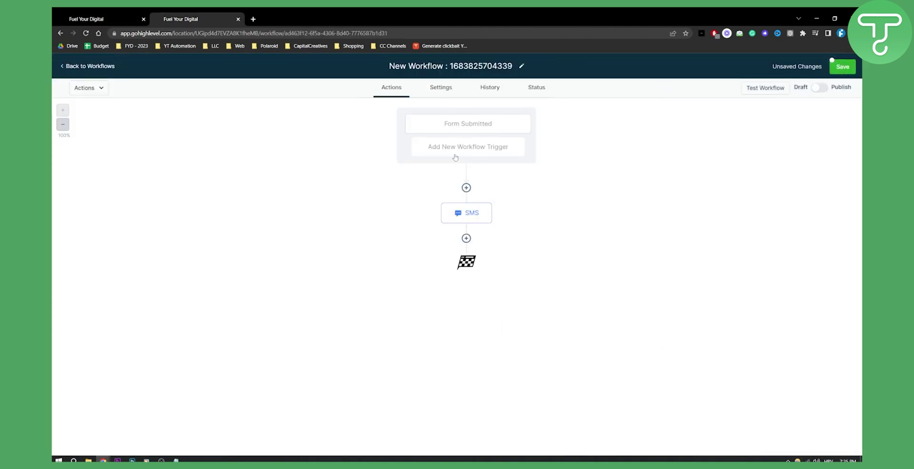
{"action": "left_click", "coordinate": [466, 188]}
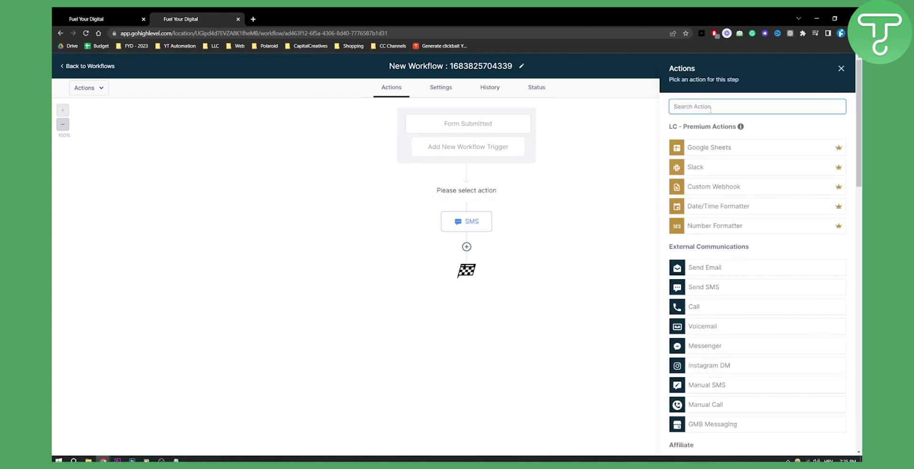
{"action": "type", "text": "assi"}
{"action": "left_click", "coordinate": [715, 142]}
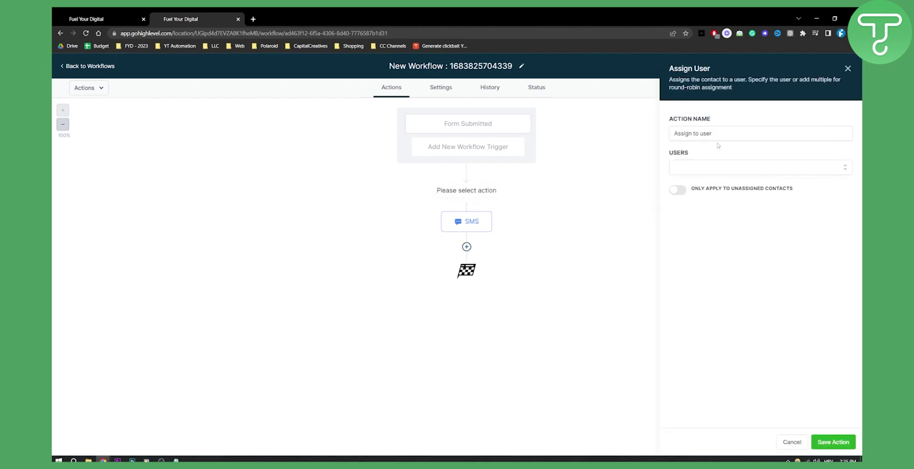
{"action": "left_click", "coordinate": [705, 172]}
{"action": "left_click", "coordinate": [729, 170]}
{"action": "left_click", "coordinate": [847, 68]}
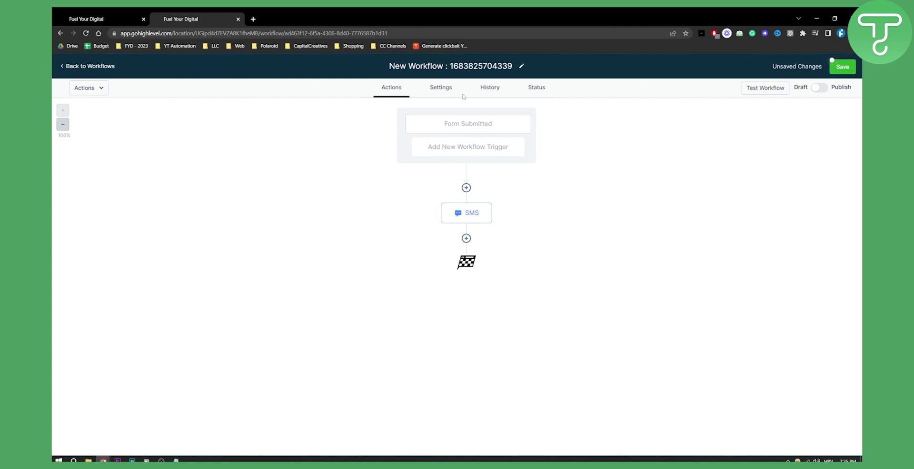
{"action": "left_click", "coordinate": [130, 15]}
{"action": "left_click", "coordinate": [185, 19]}
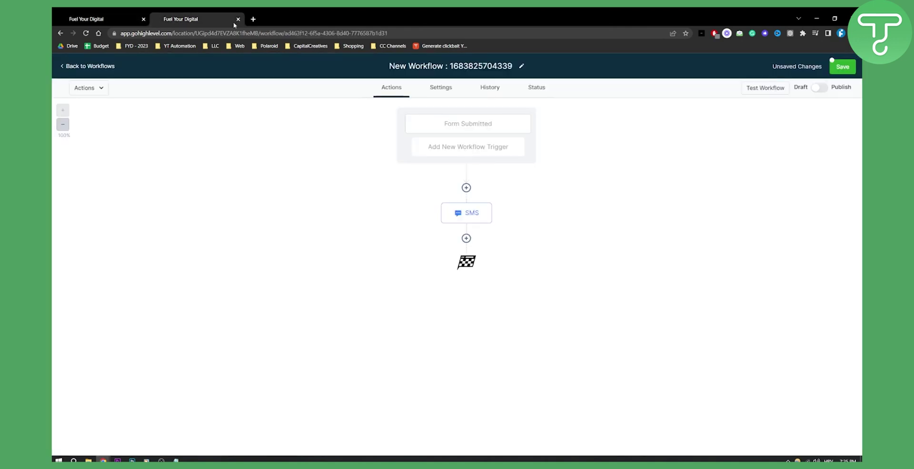